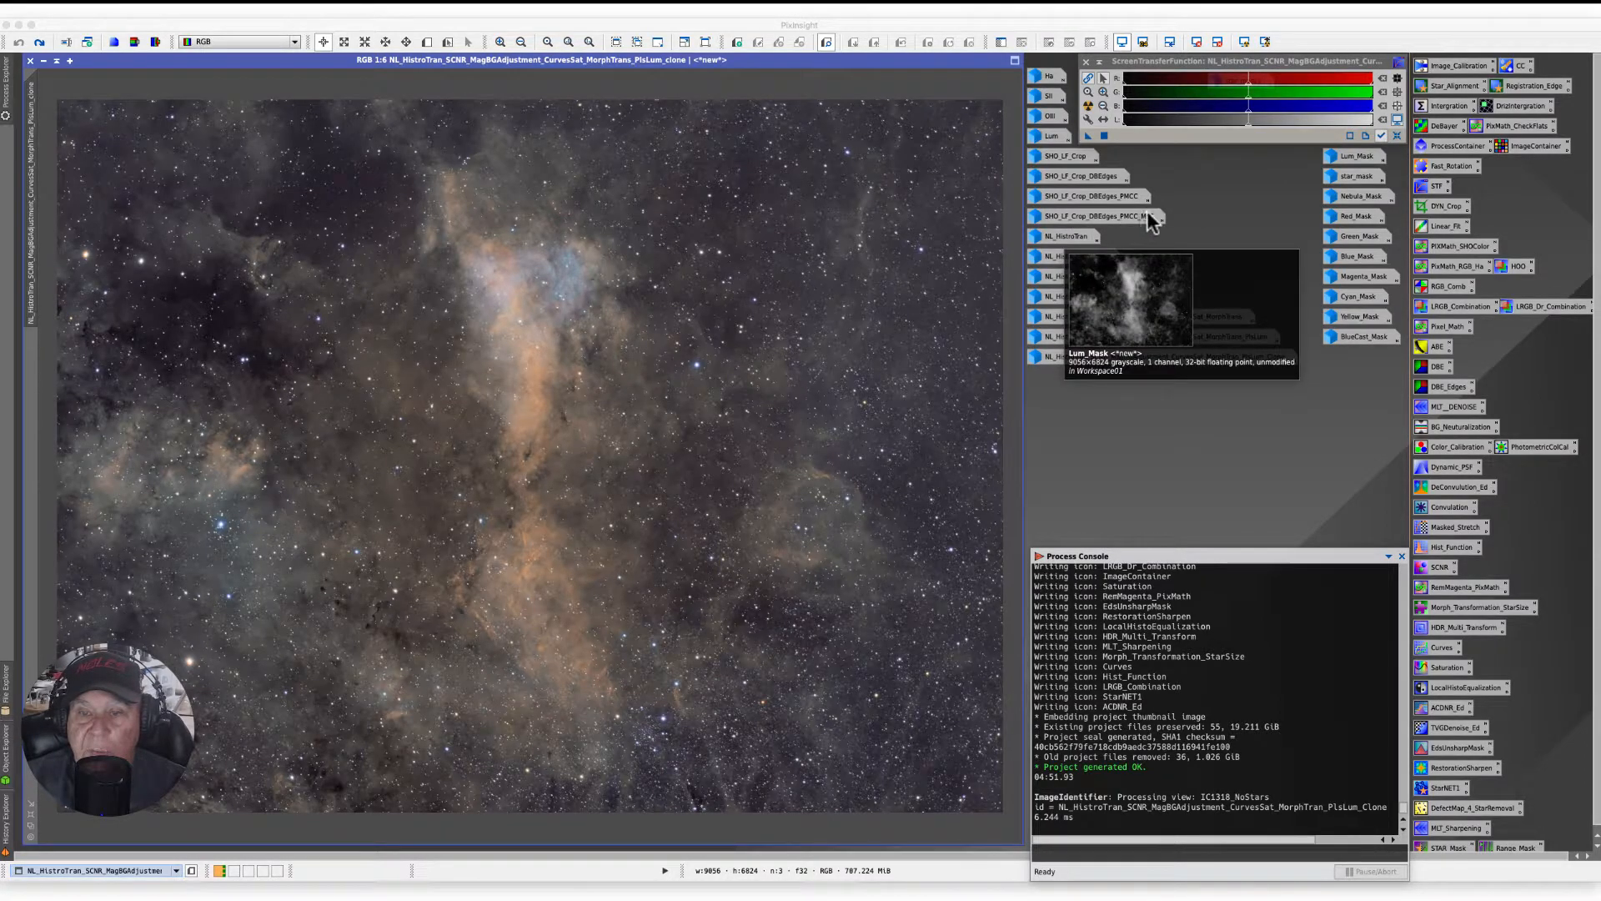
# Step: Run StarNet on the PlsLum_clone nebula image with a stride of 128 and star mask creation enabled
pyautogui.moveTo(1149, 224)
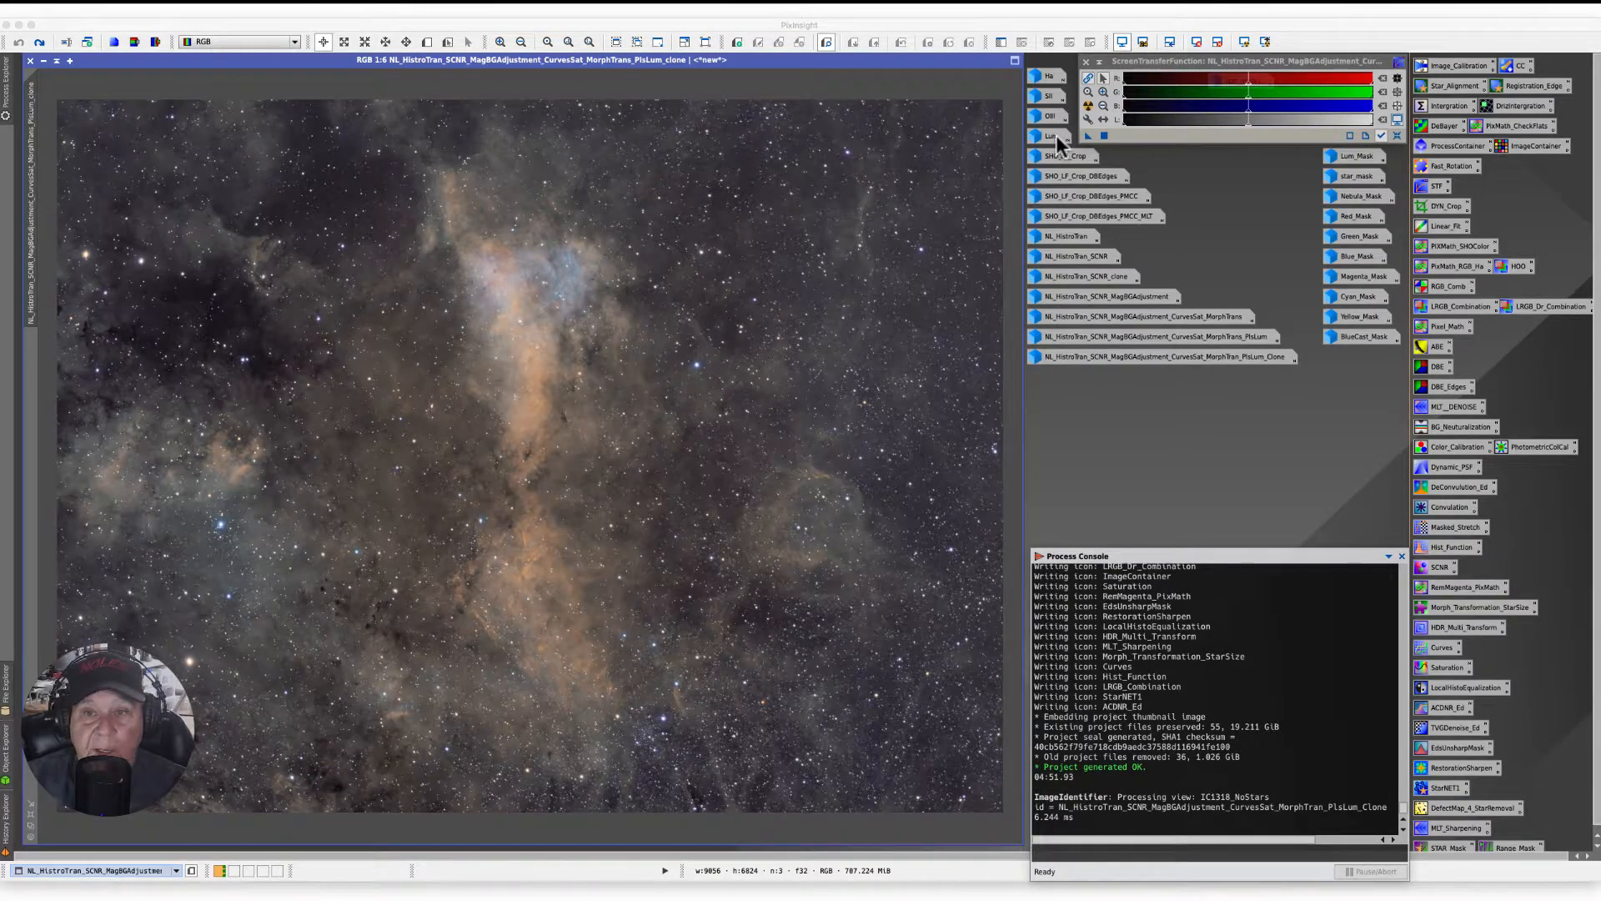
pyautogui.moveTo(1059, 141)
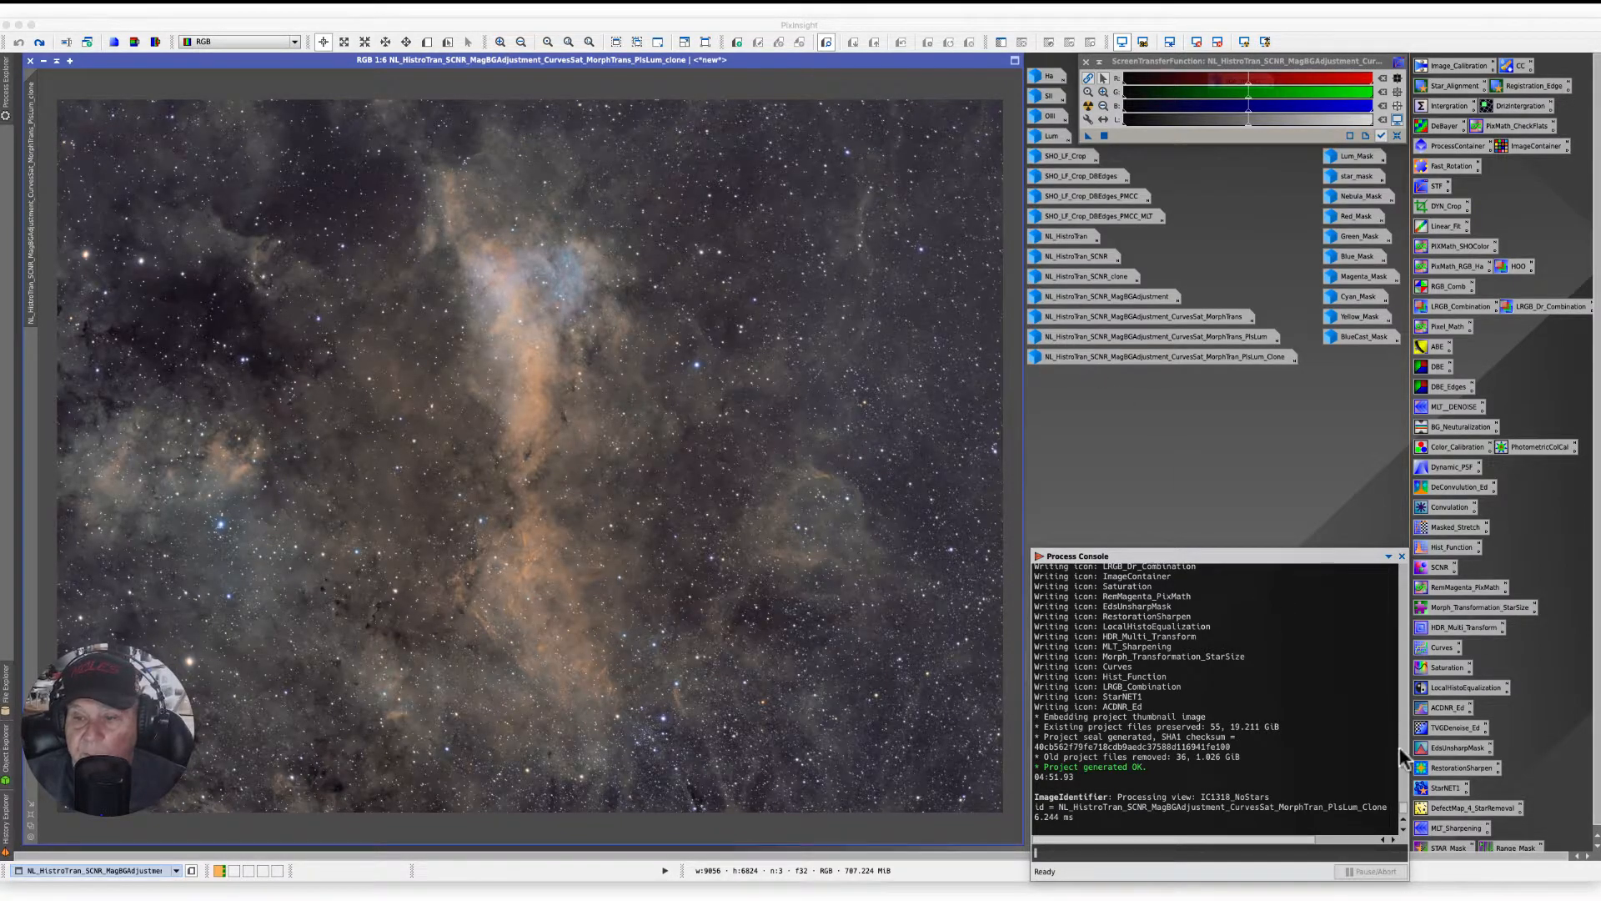
pyautogui.doubleClick(1426, 787)
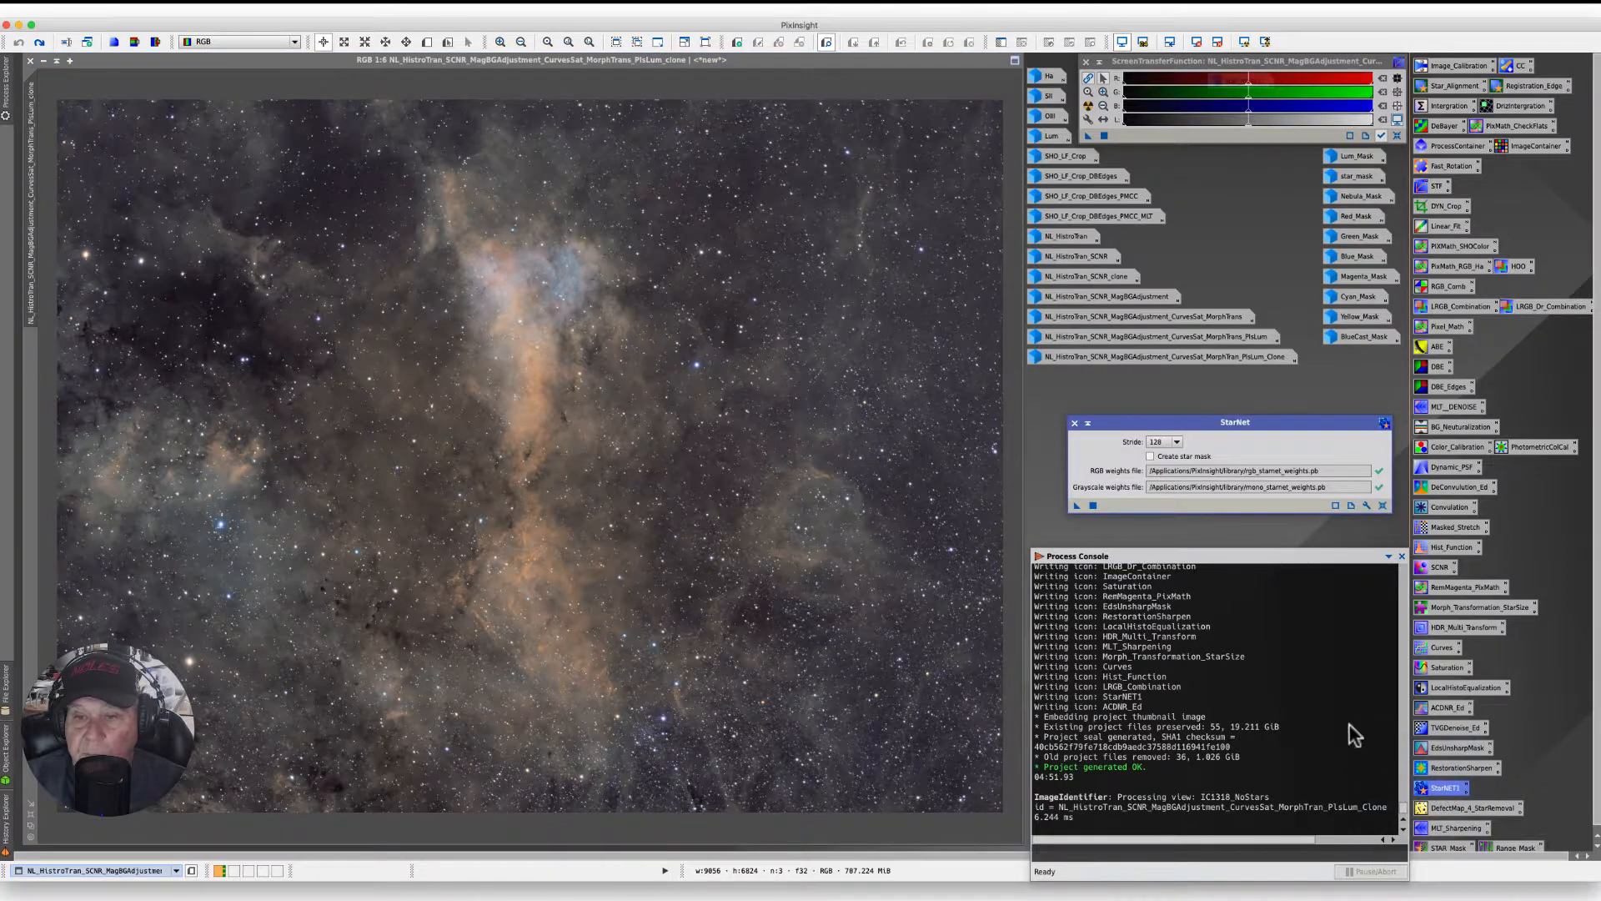
pyautogui.moveTo(1111, 423); pyautogui.dragTo(1023, 383)
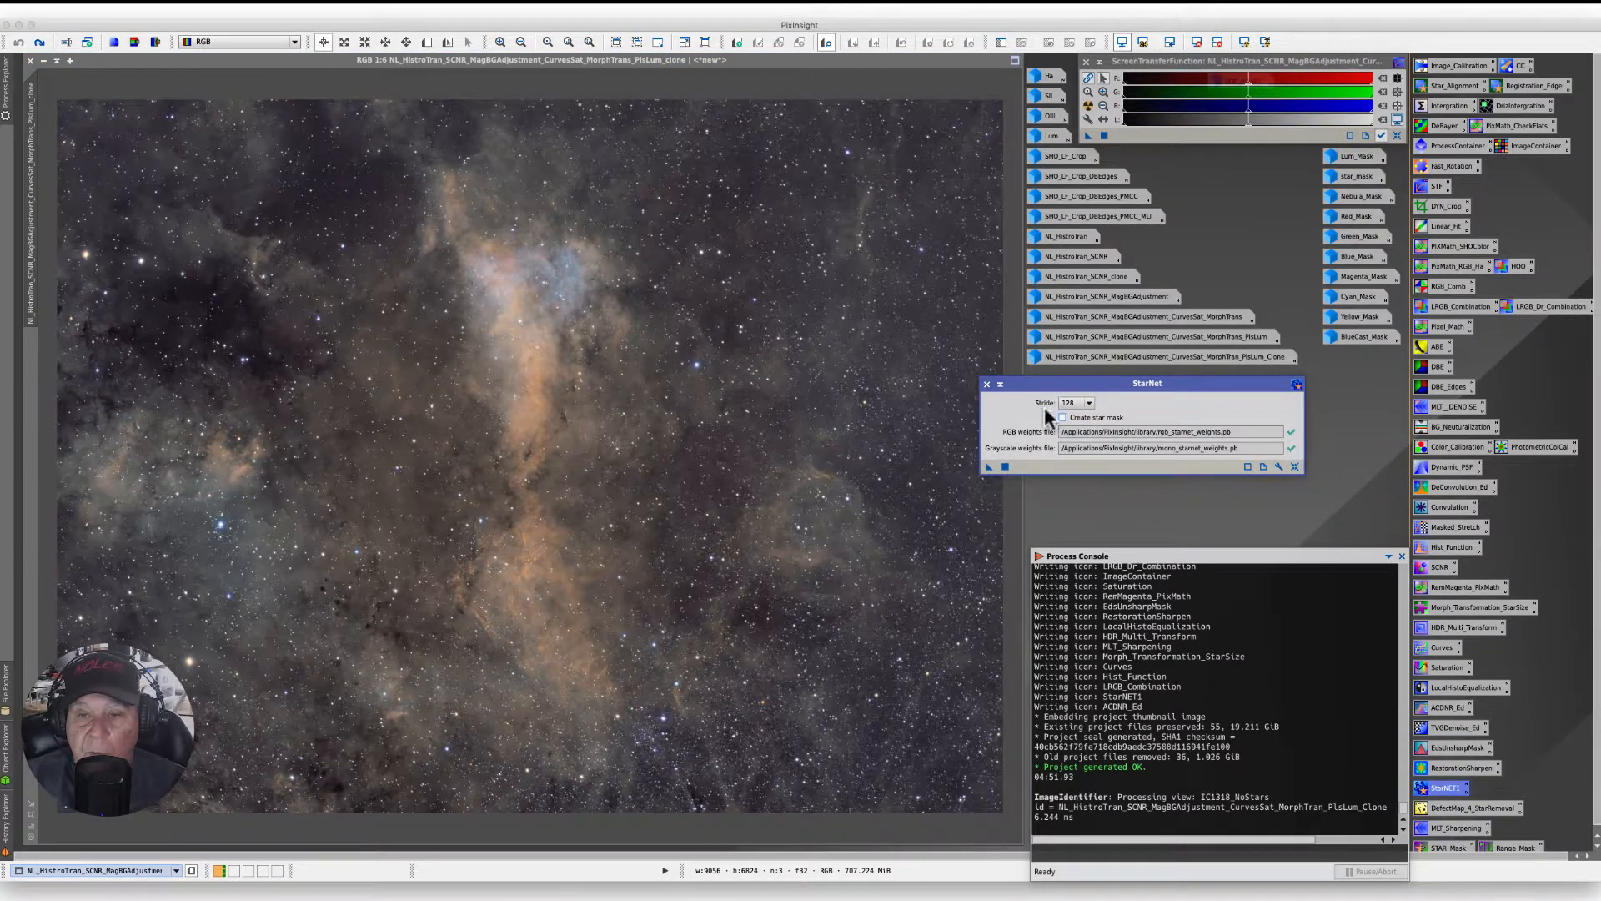
pyautogui.click(1064, 418)
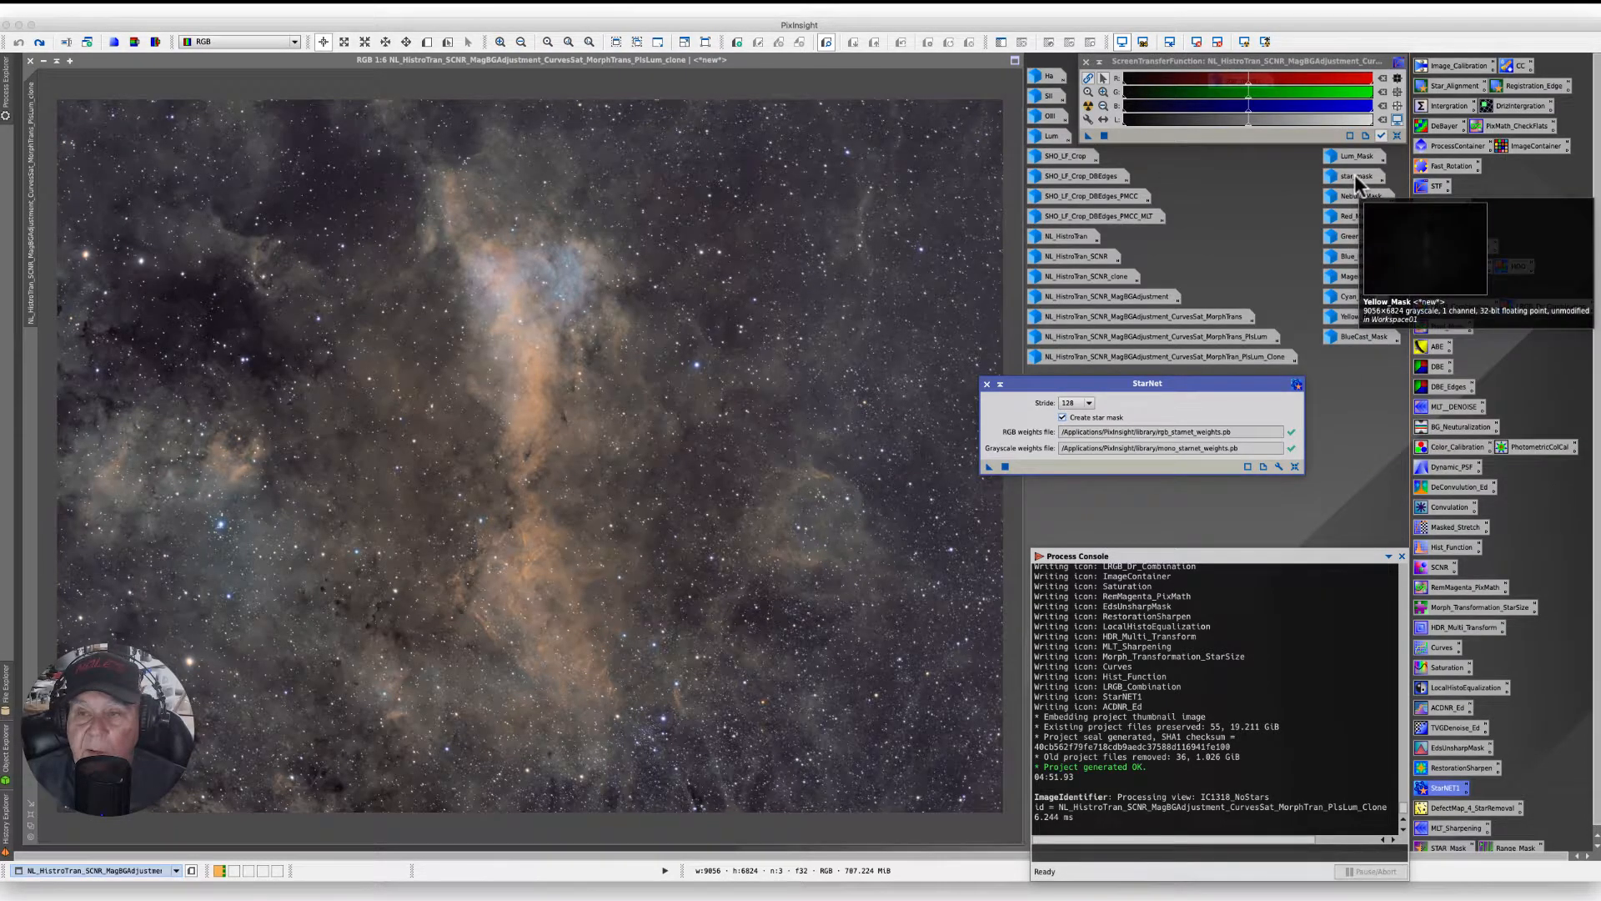
pyautogui.moveTo(1358, 181)
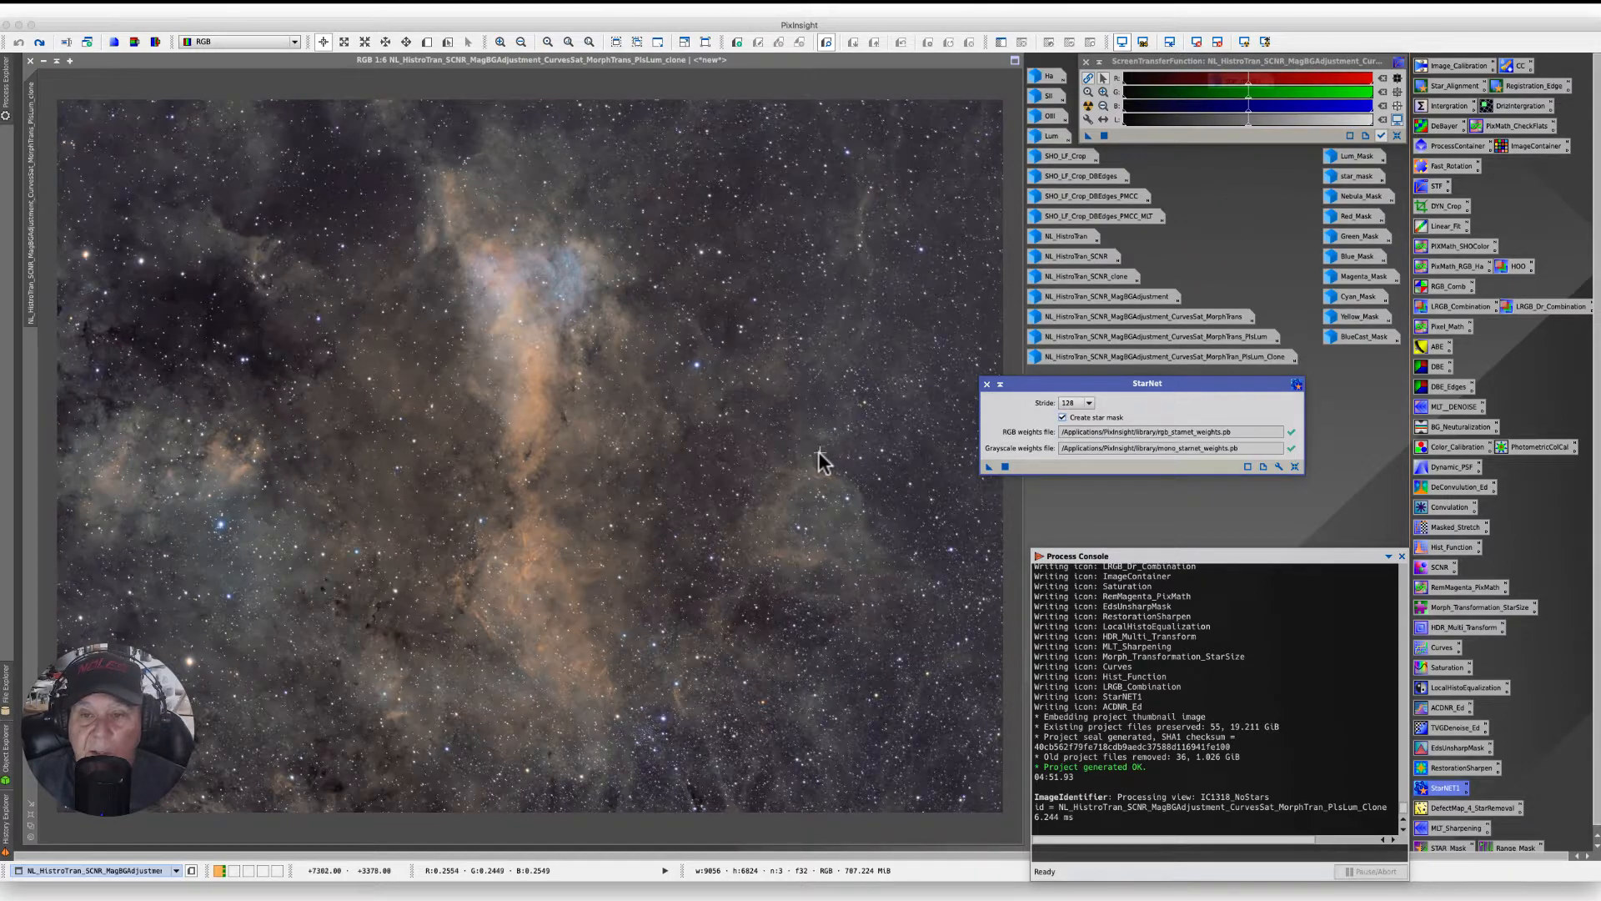
pyautogui.moveTo(1036, 385); pyautogui.dragTo(1127, 384)
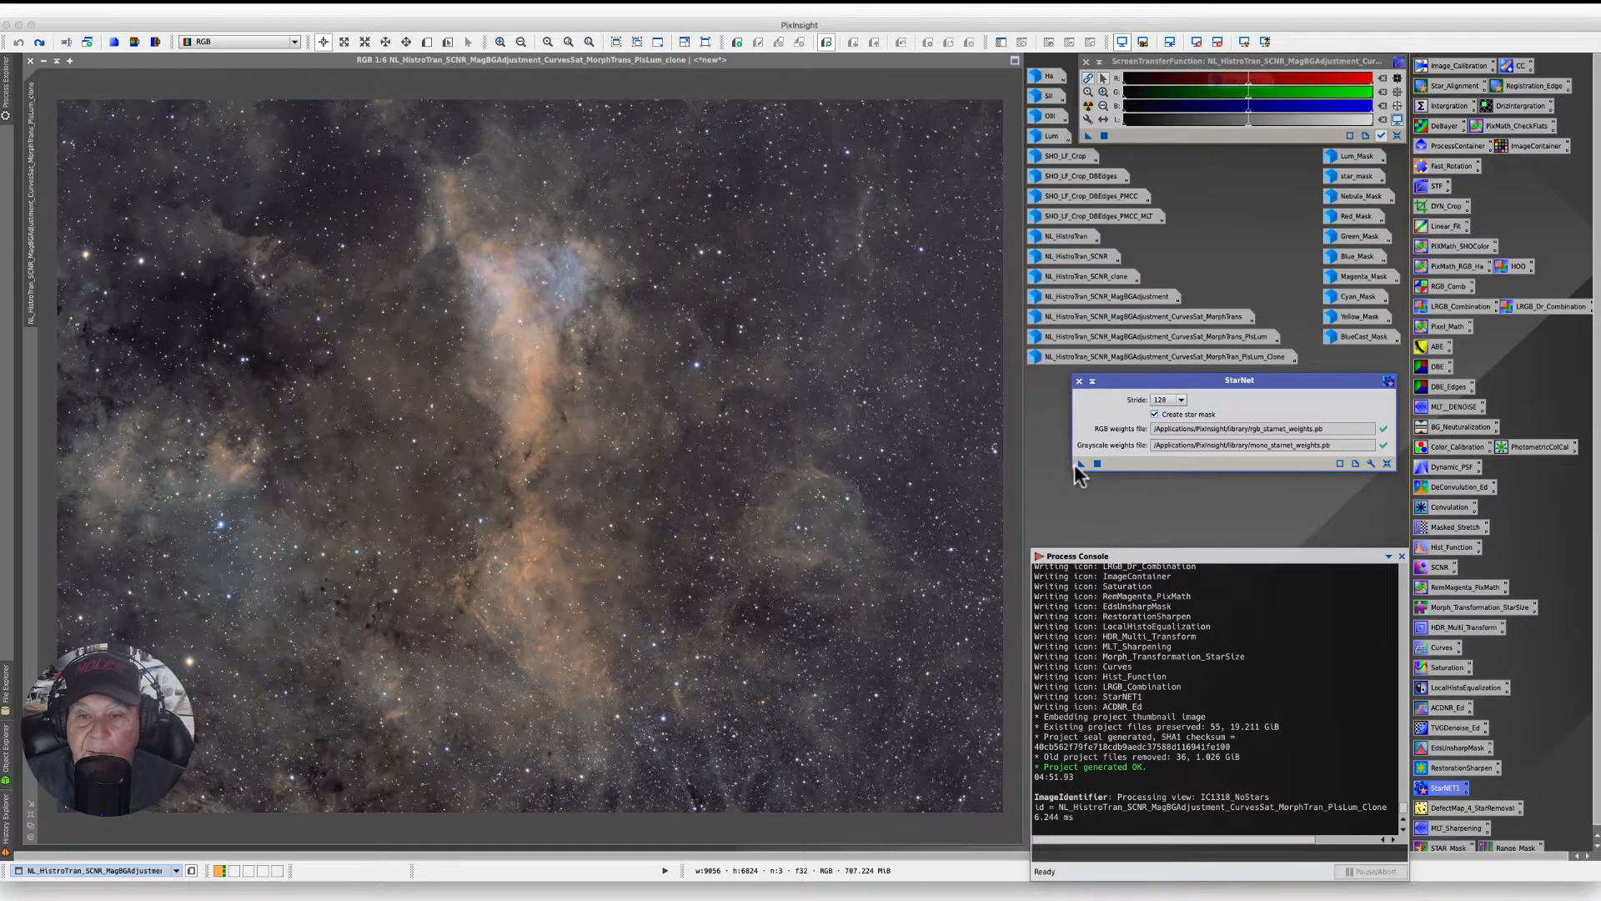
pyautogui.moveTo(1081, 464); pyautogui.dragTo(764, 490)
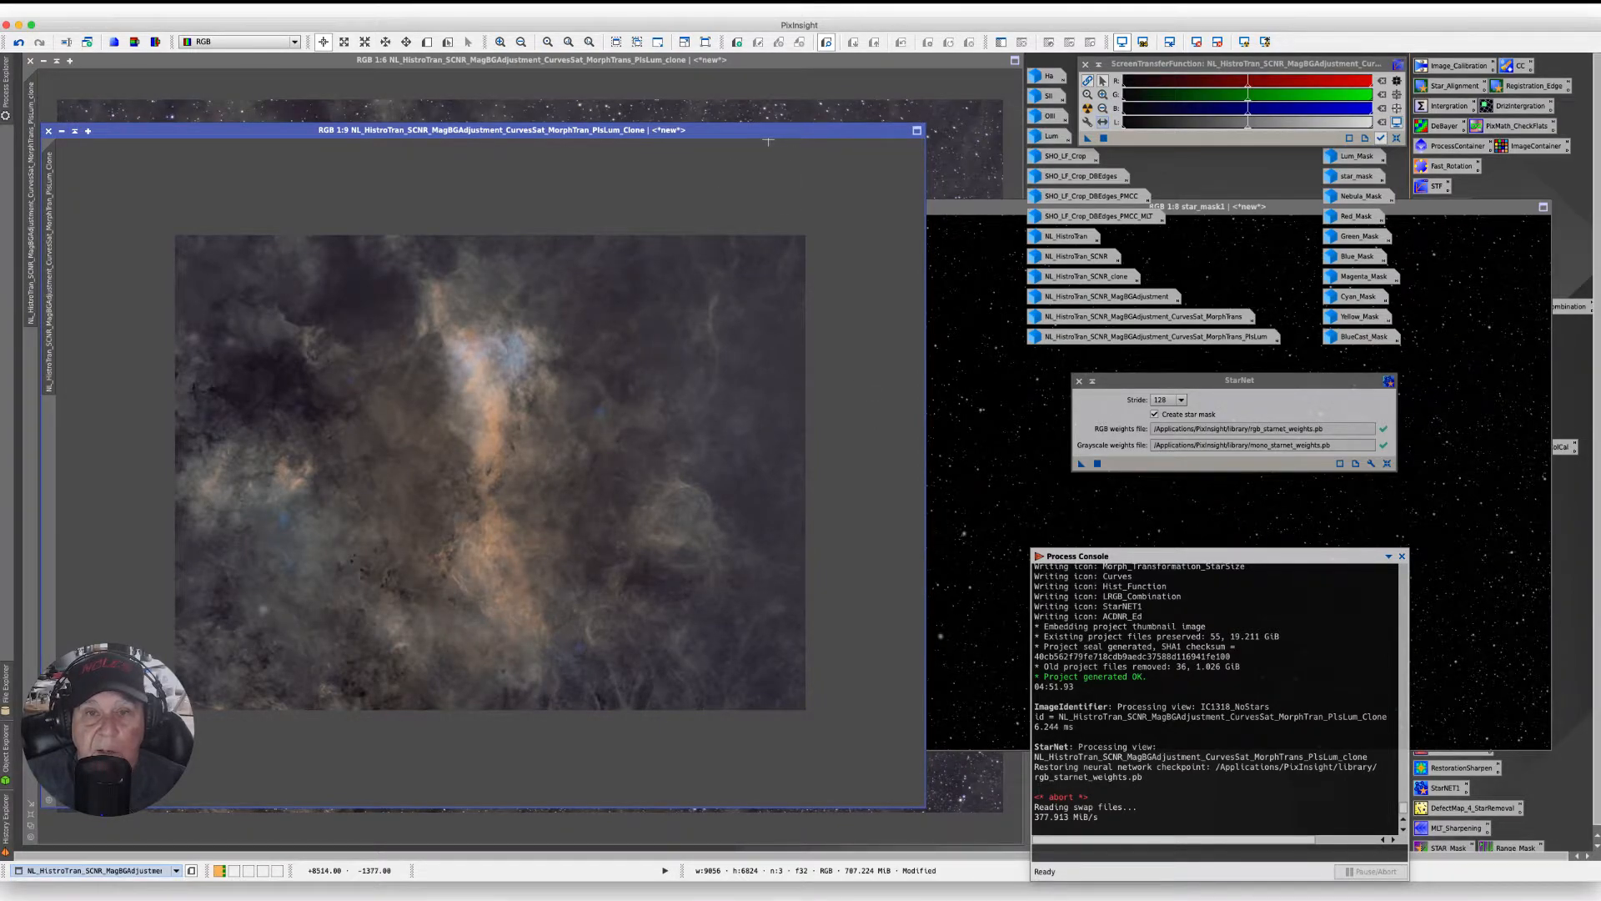
pyautogui.moveTo(764, 133); pyautogui.dragTo(782, 90)
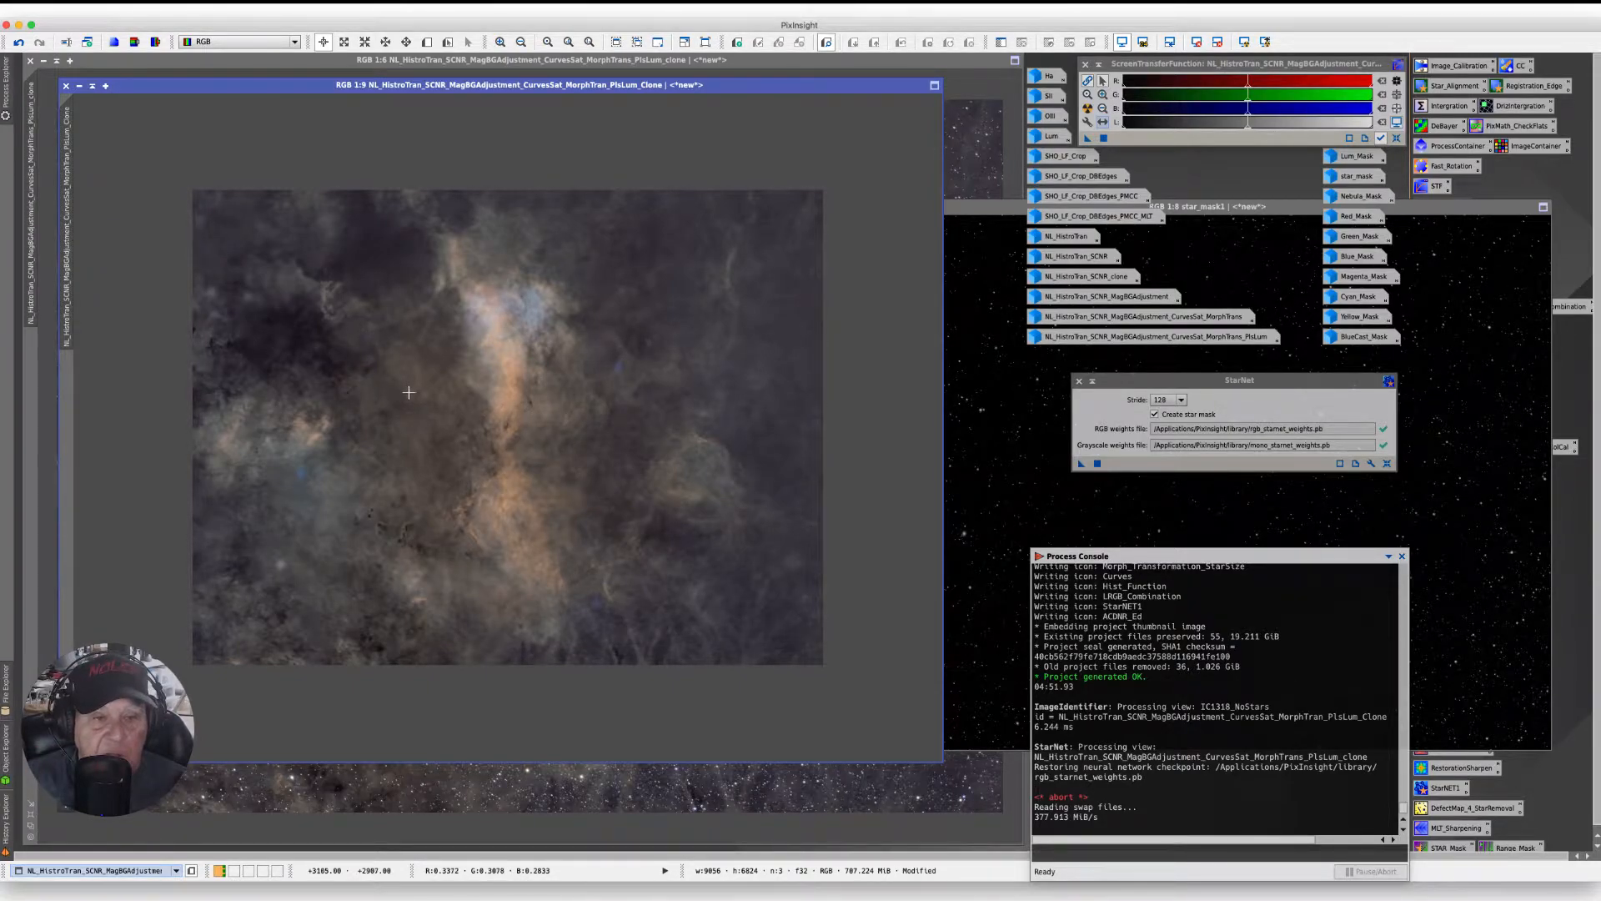
# Step: Rename the starless image as NL_No_Stars and minimize it to the workspace
pyautogui.rightClick(76, 230)
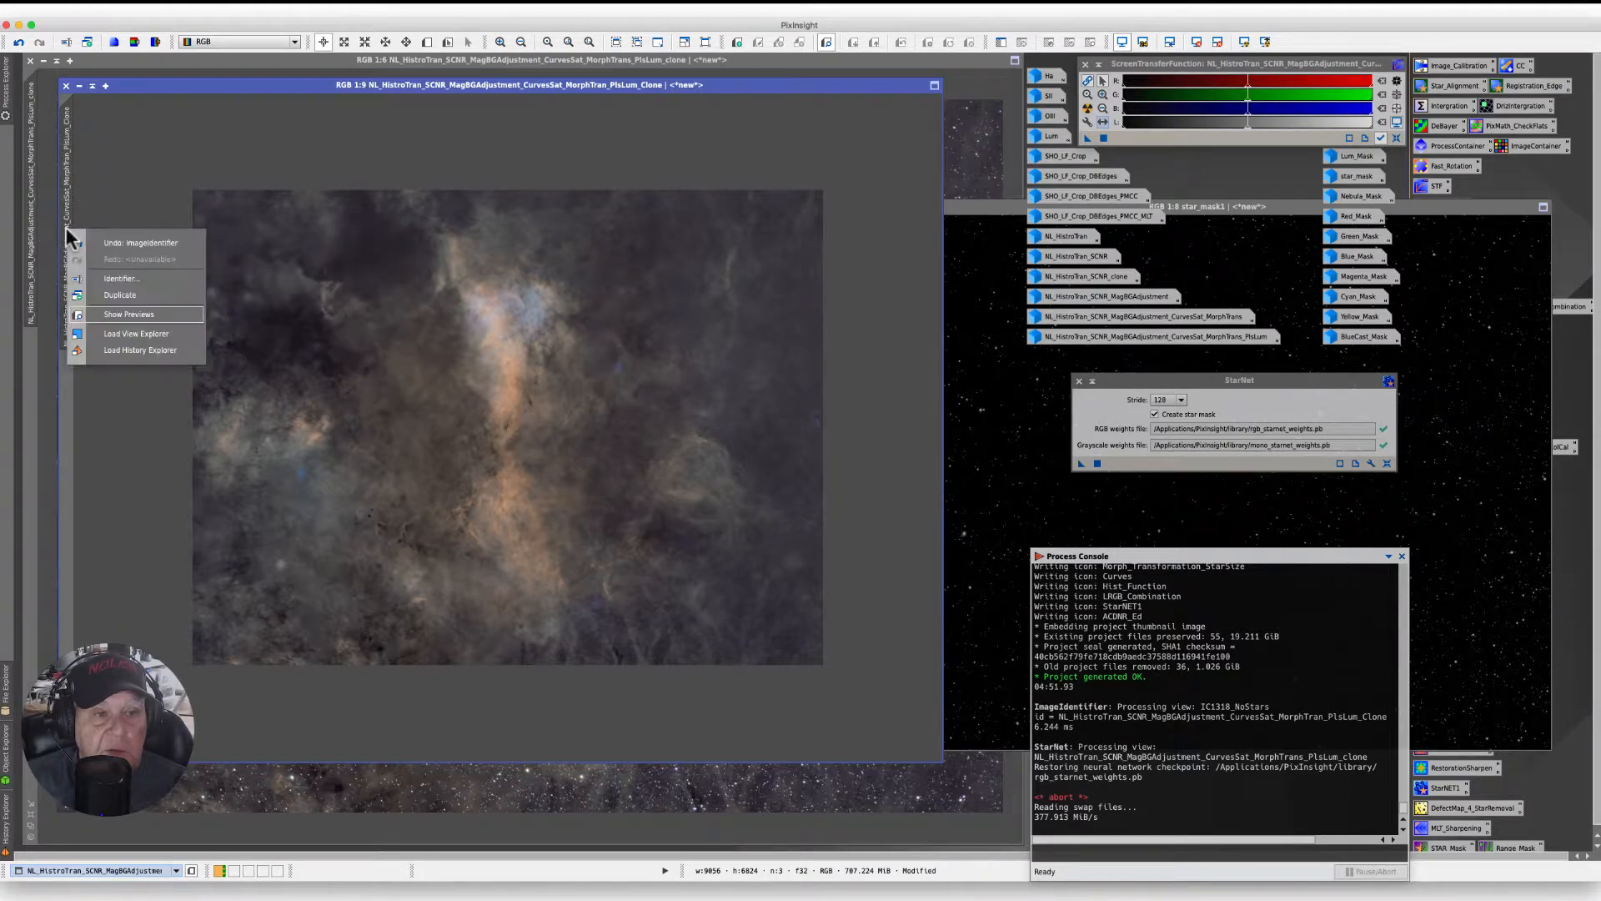
pyautogui.click(108, 279)
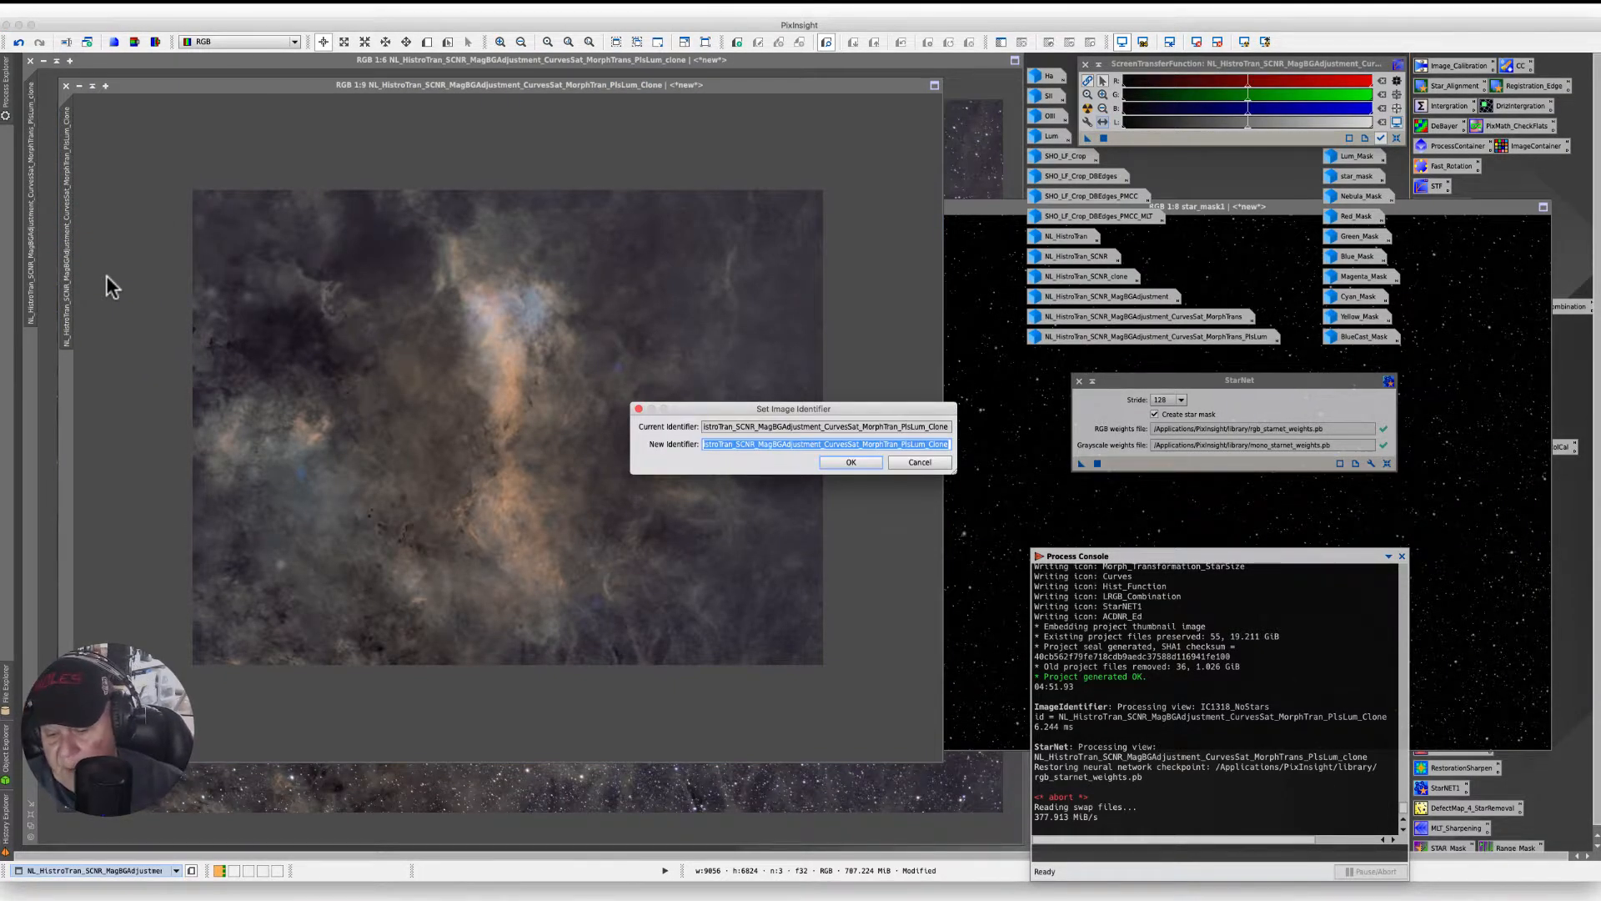
pyautogui.write('NL_No')
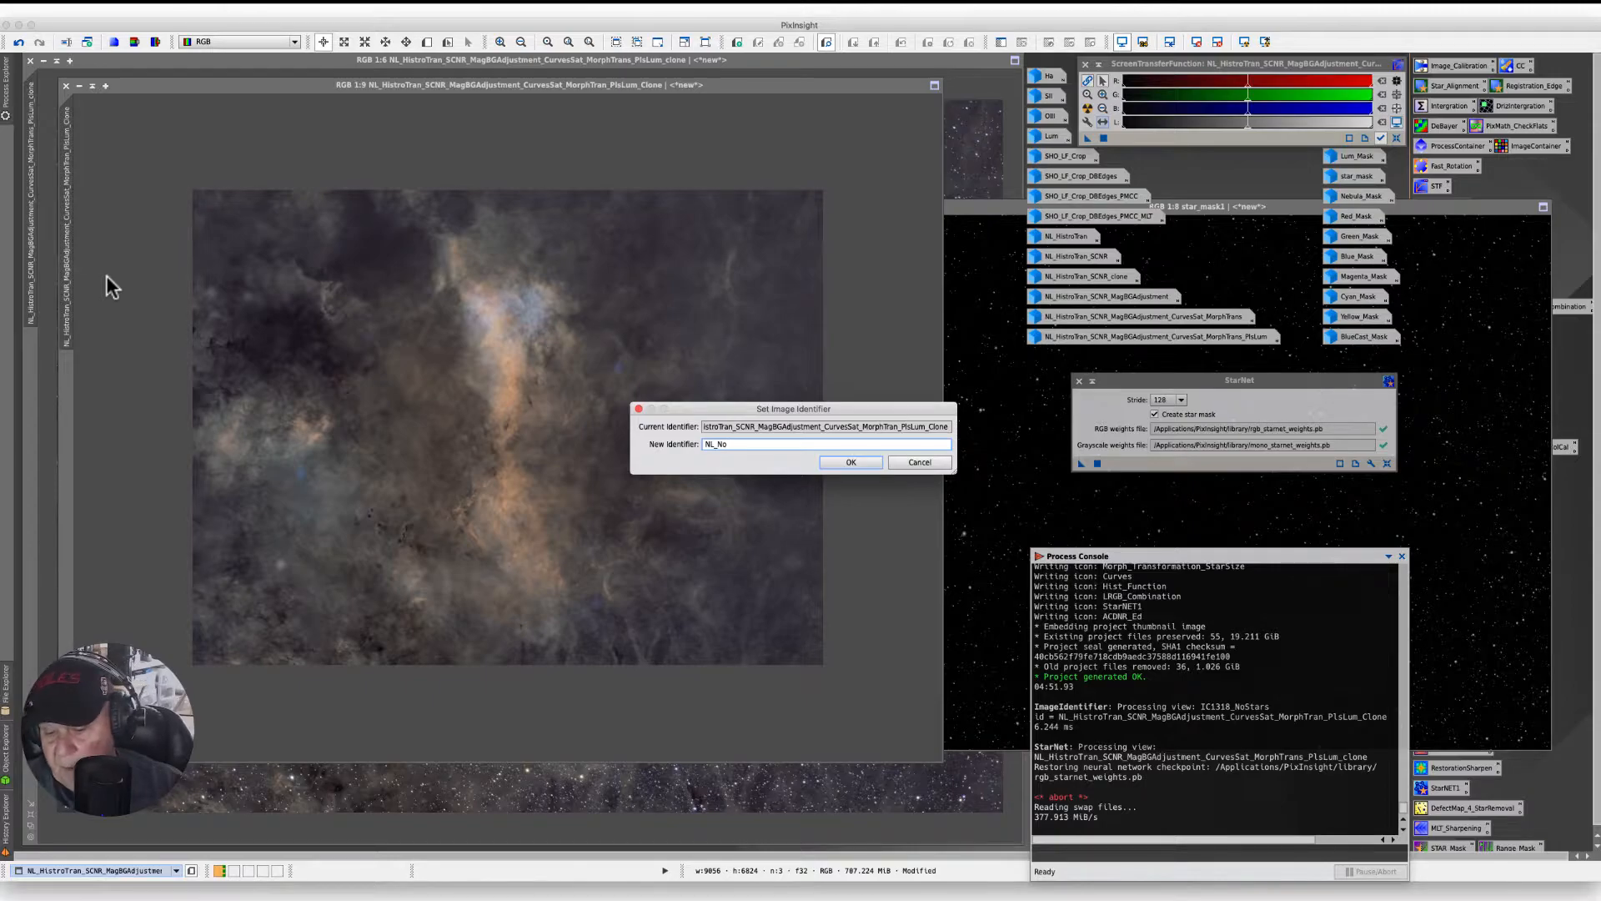
pyautogui.write('_Stars')
pyautogui.press('Return')
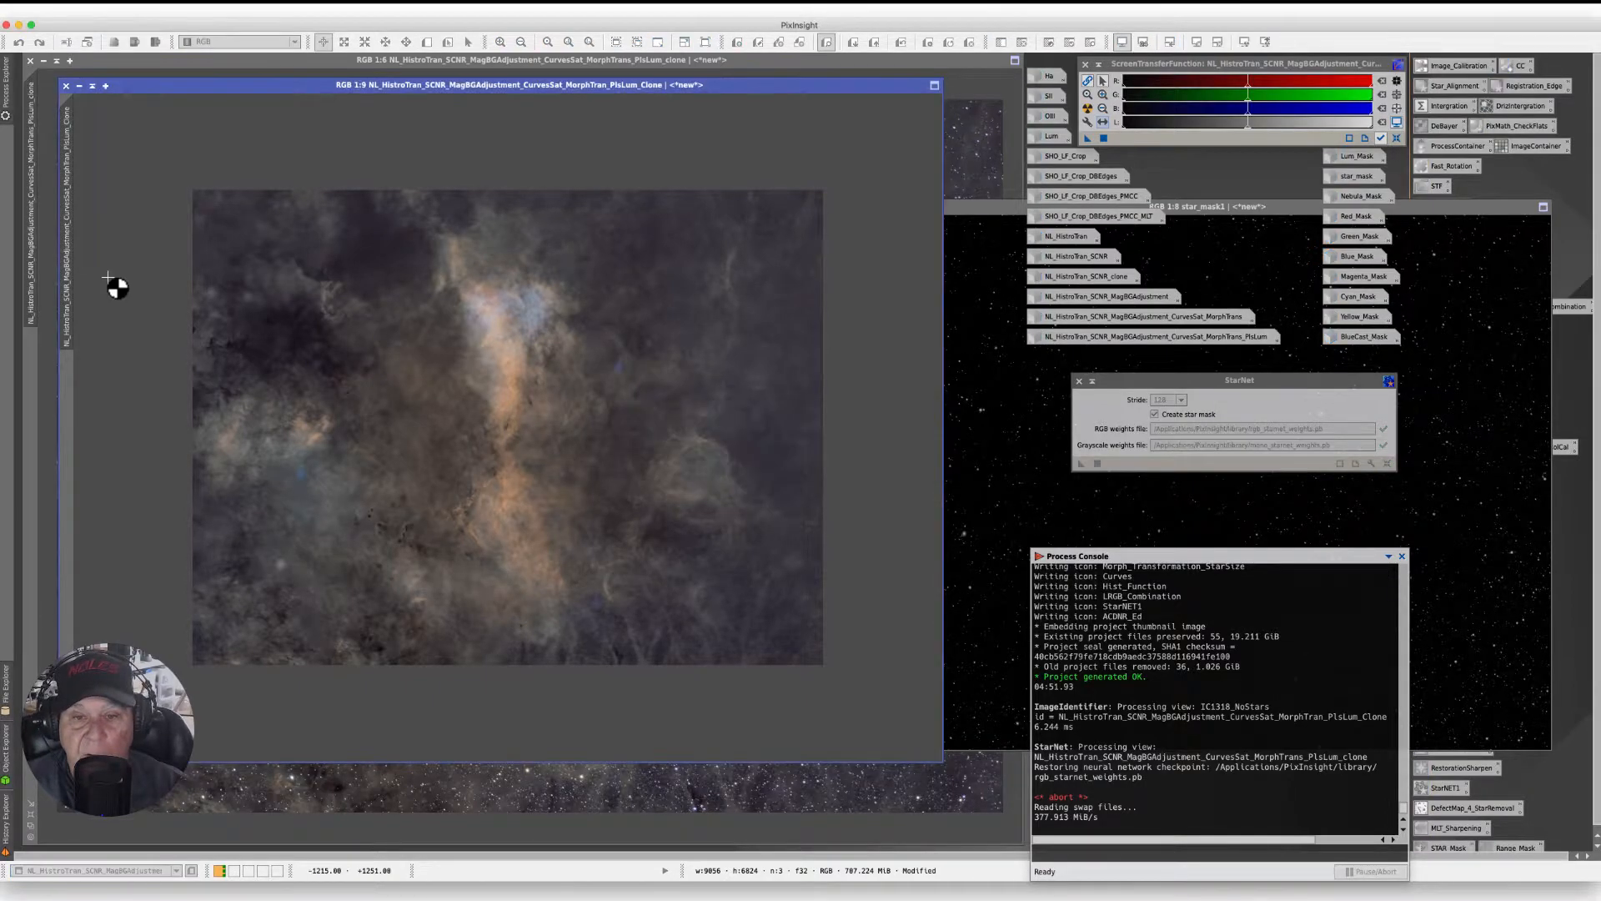
pyautogui.click(81, 86)
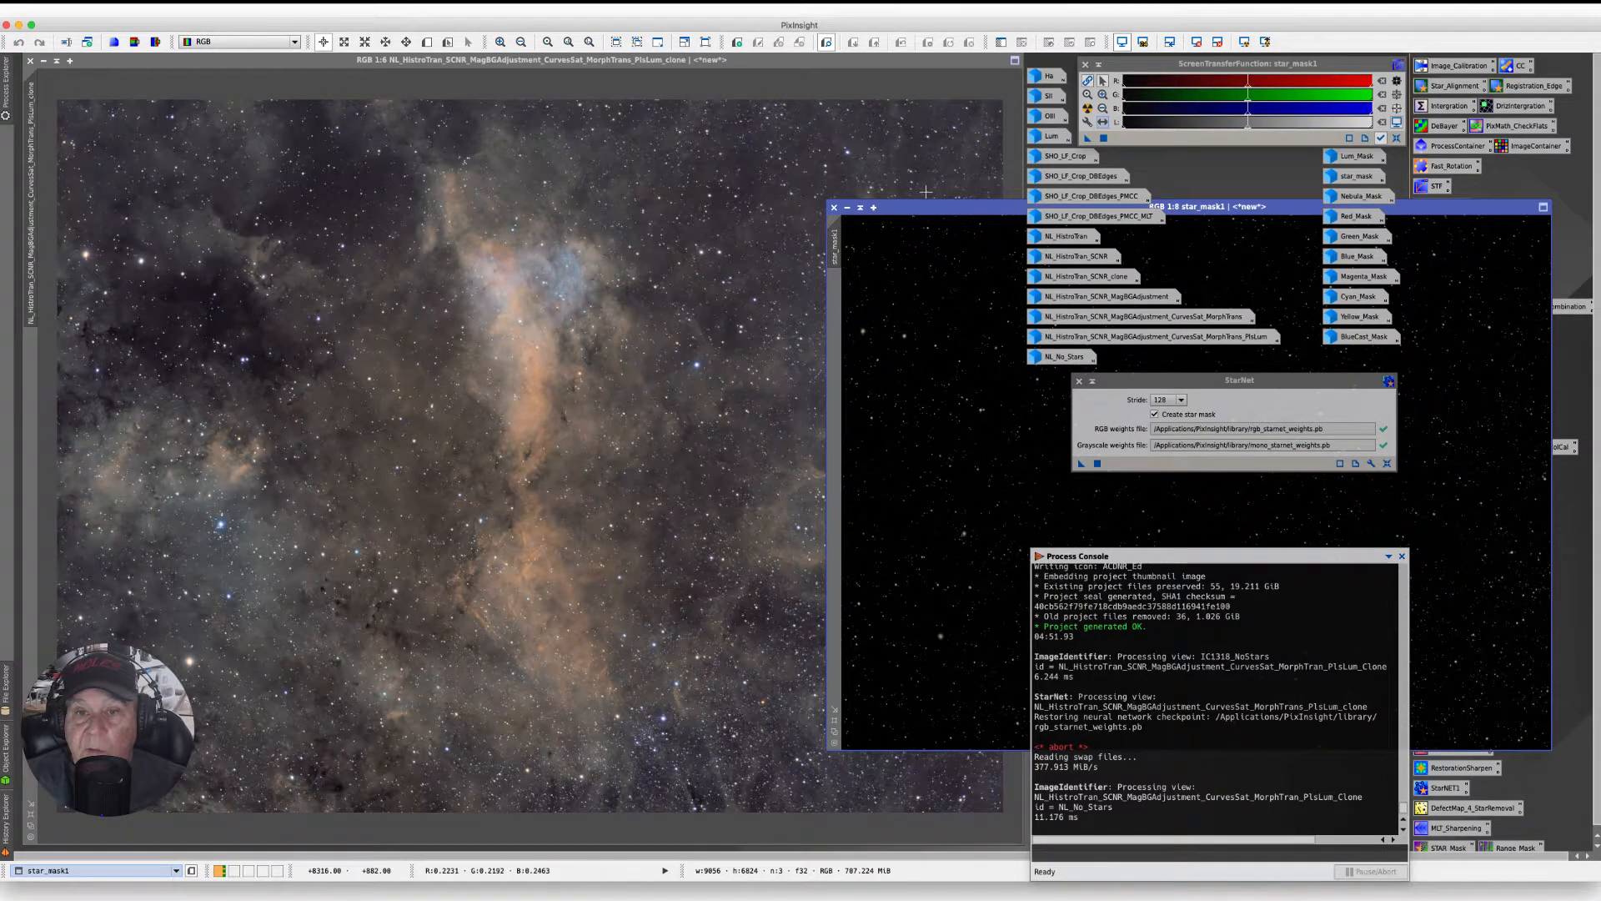
# Step: Apply star_mask1 as the mask of the nebula image, store the minimized mask below the other masks, and close StarNet
pyautogui.moveTo(823, 224); pyautogui.dragTo(329, 172)
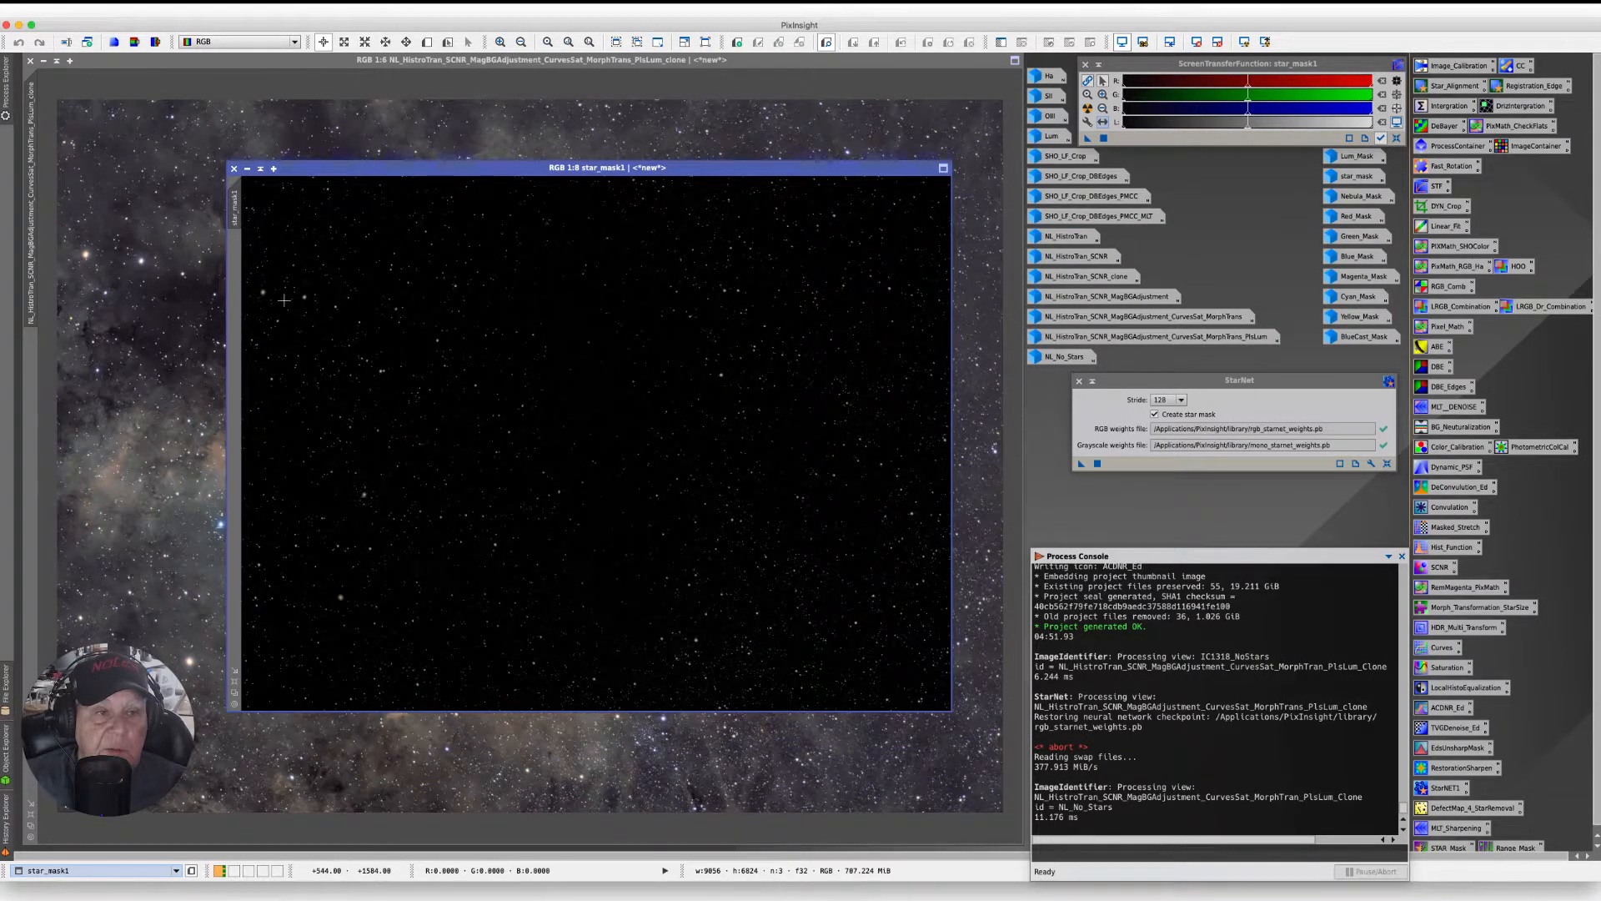
pyautogui.moveTo(243, 208); pyautogui.dragTo(30, 422)
pyautogui.click(246, 168)
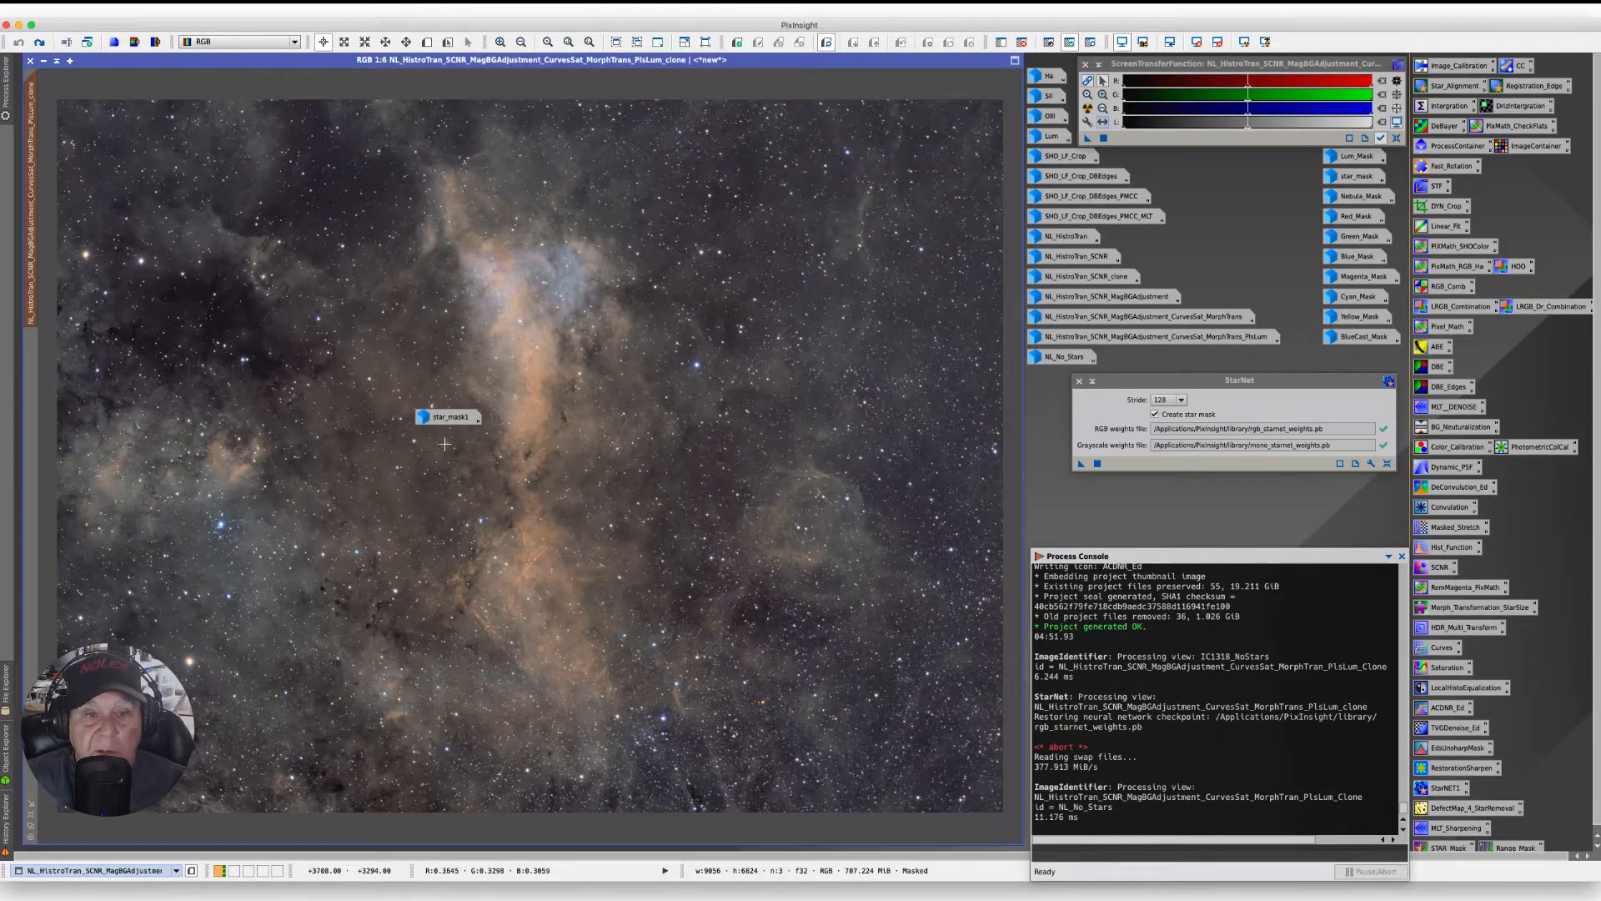
pyautogui.moveTo(442, 419); pyautogui.dragTo(1356, 360)
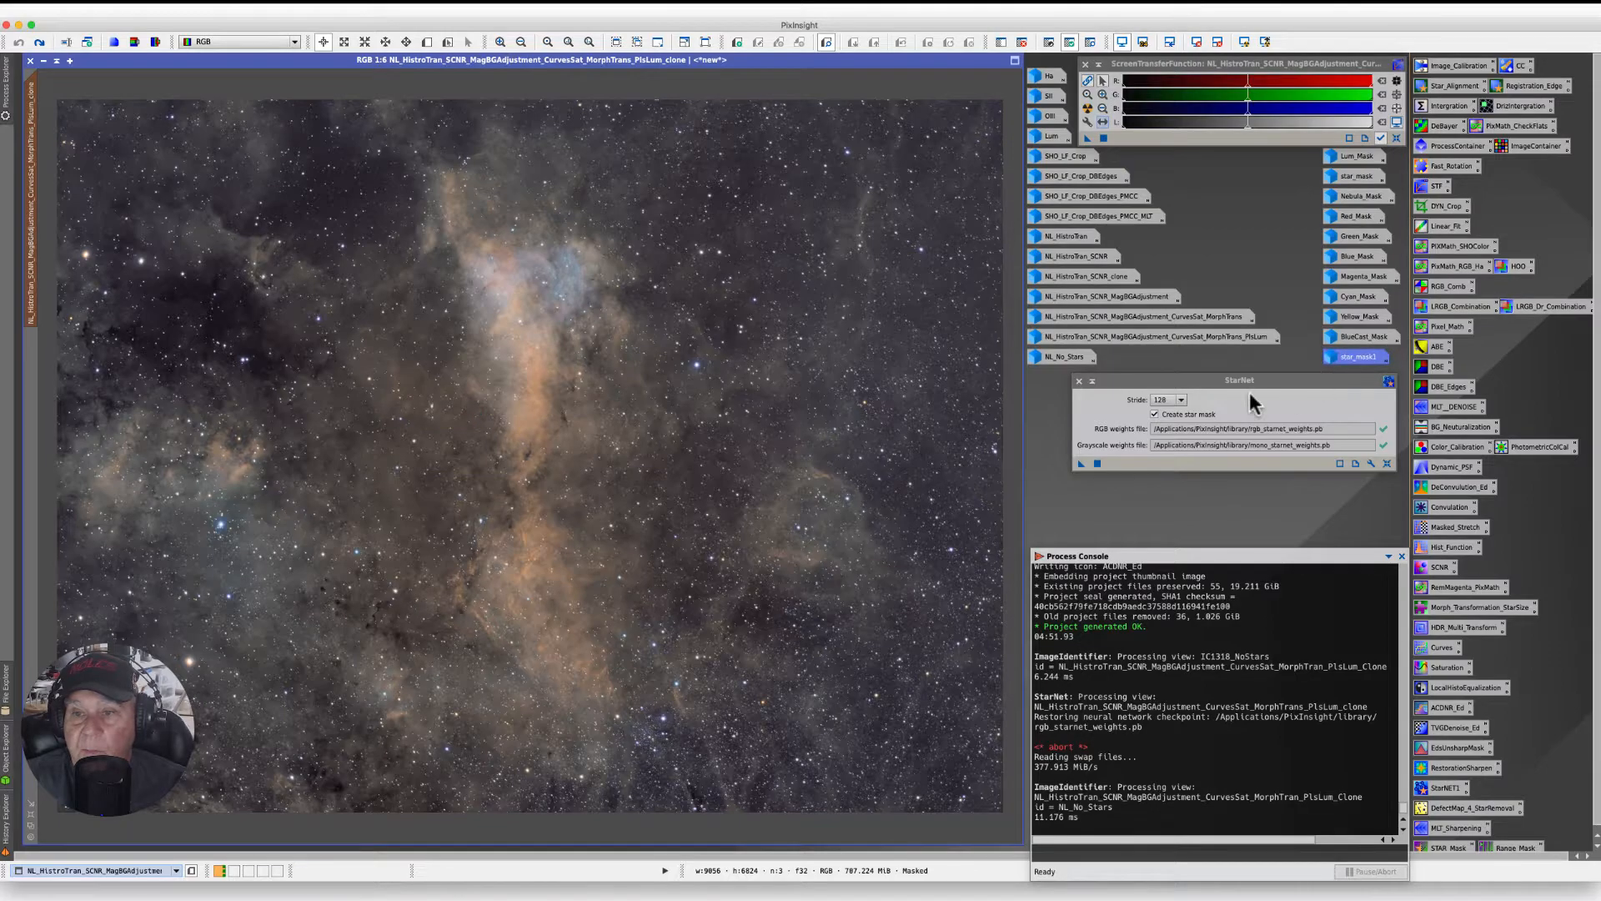
pyautogui.click(1079, 382)
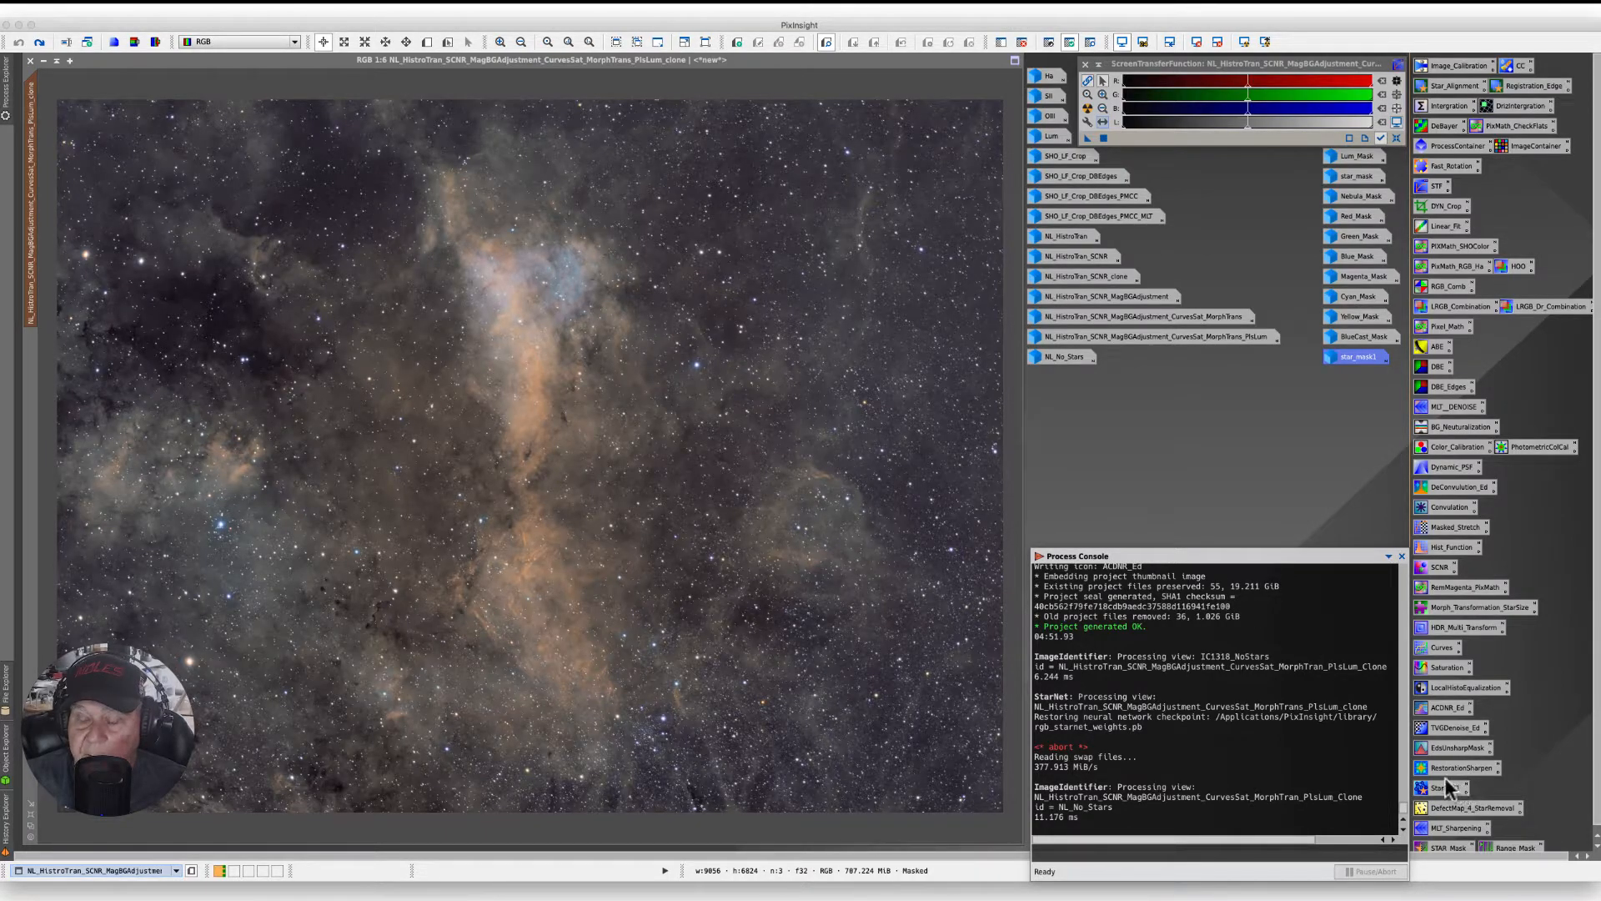
# Step: Examine the saved TGVDenoise settings, including the expanded local support options
pyautogui.doubleClick(1444, 727)
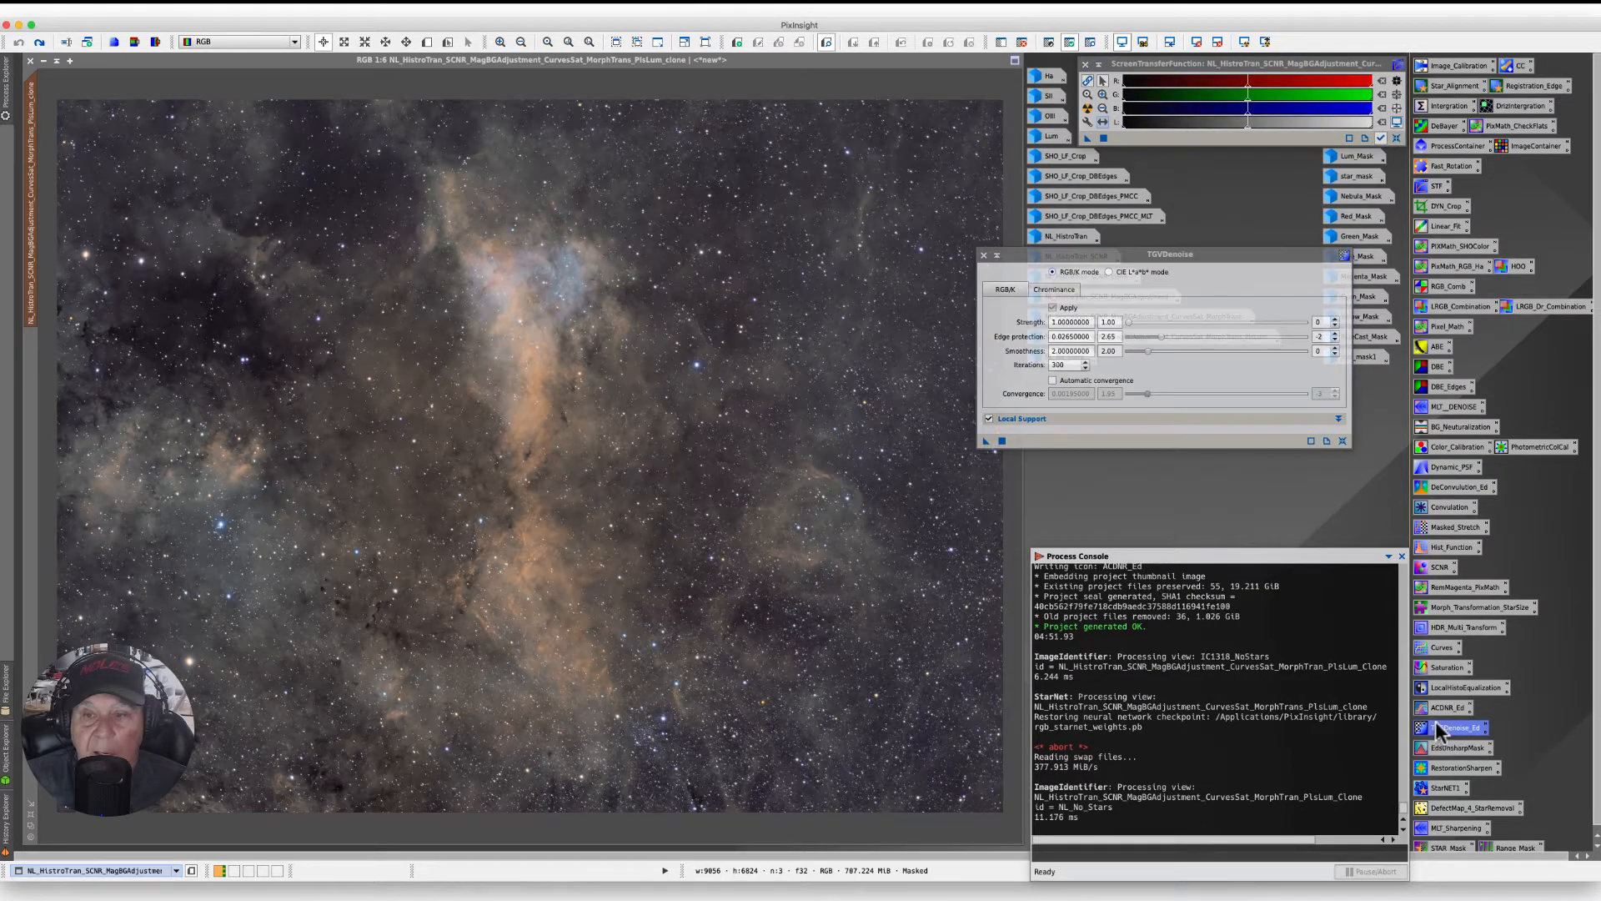
pyautogui.moveTo(1016, 253); pyautogui.dragTo(928, 302)
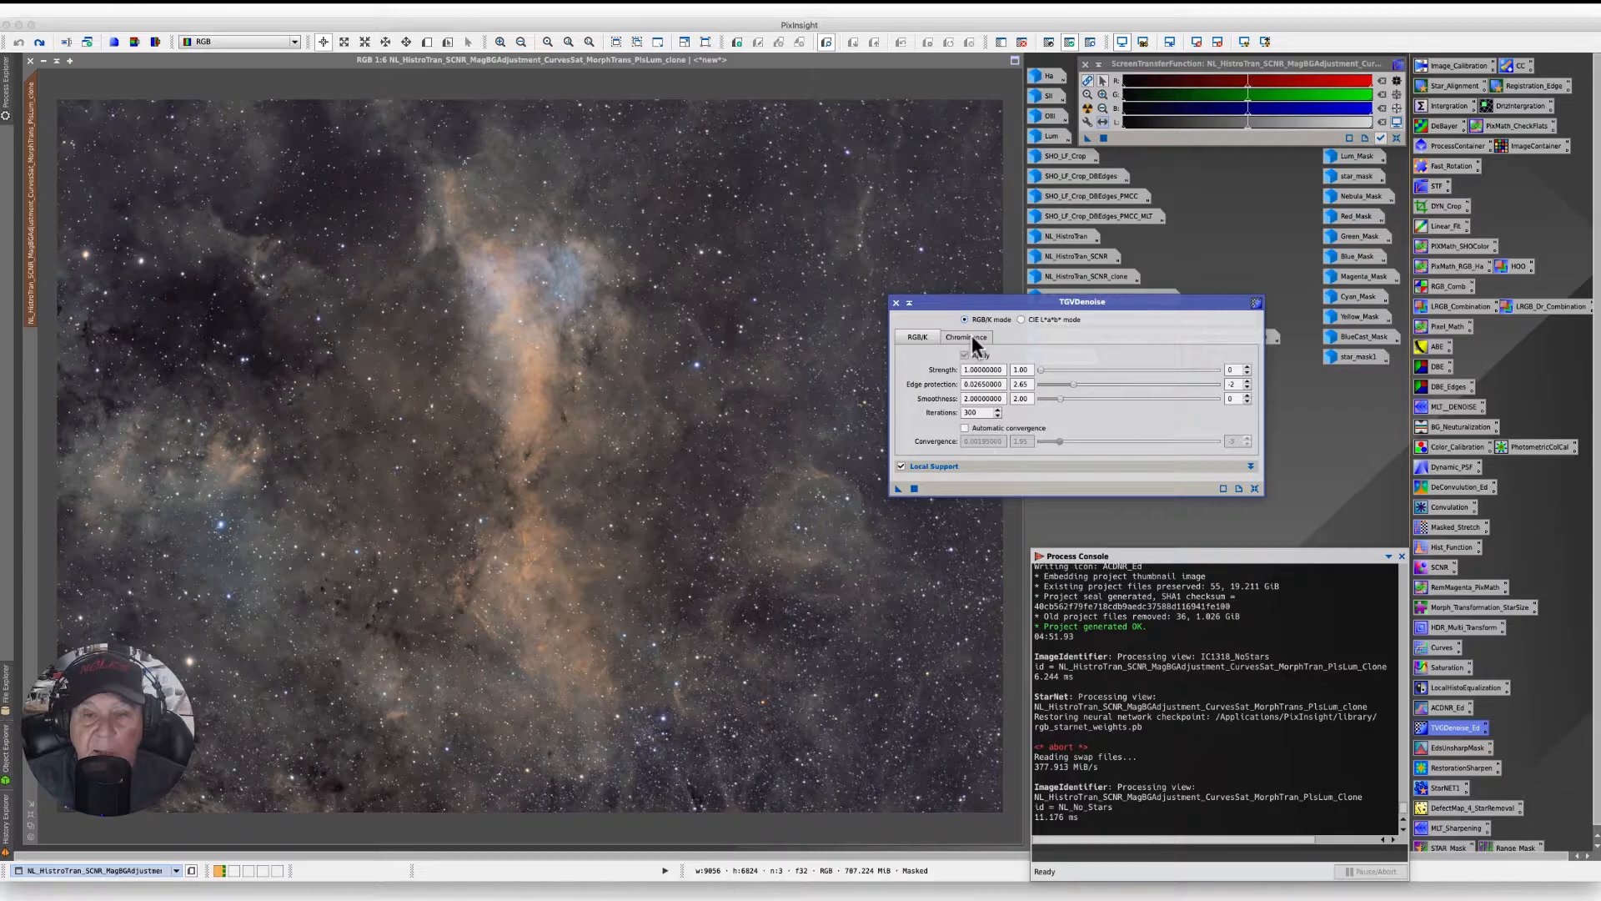
pyautogui.click(1252, 467)
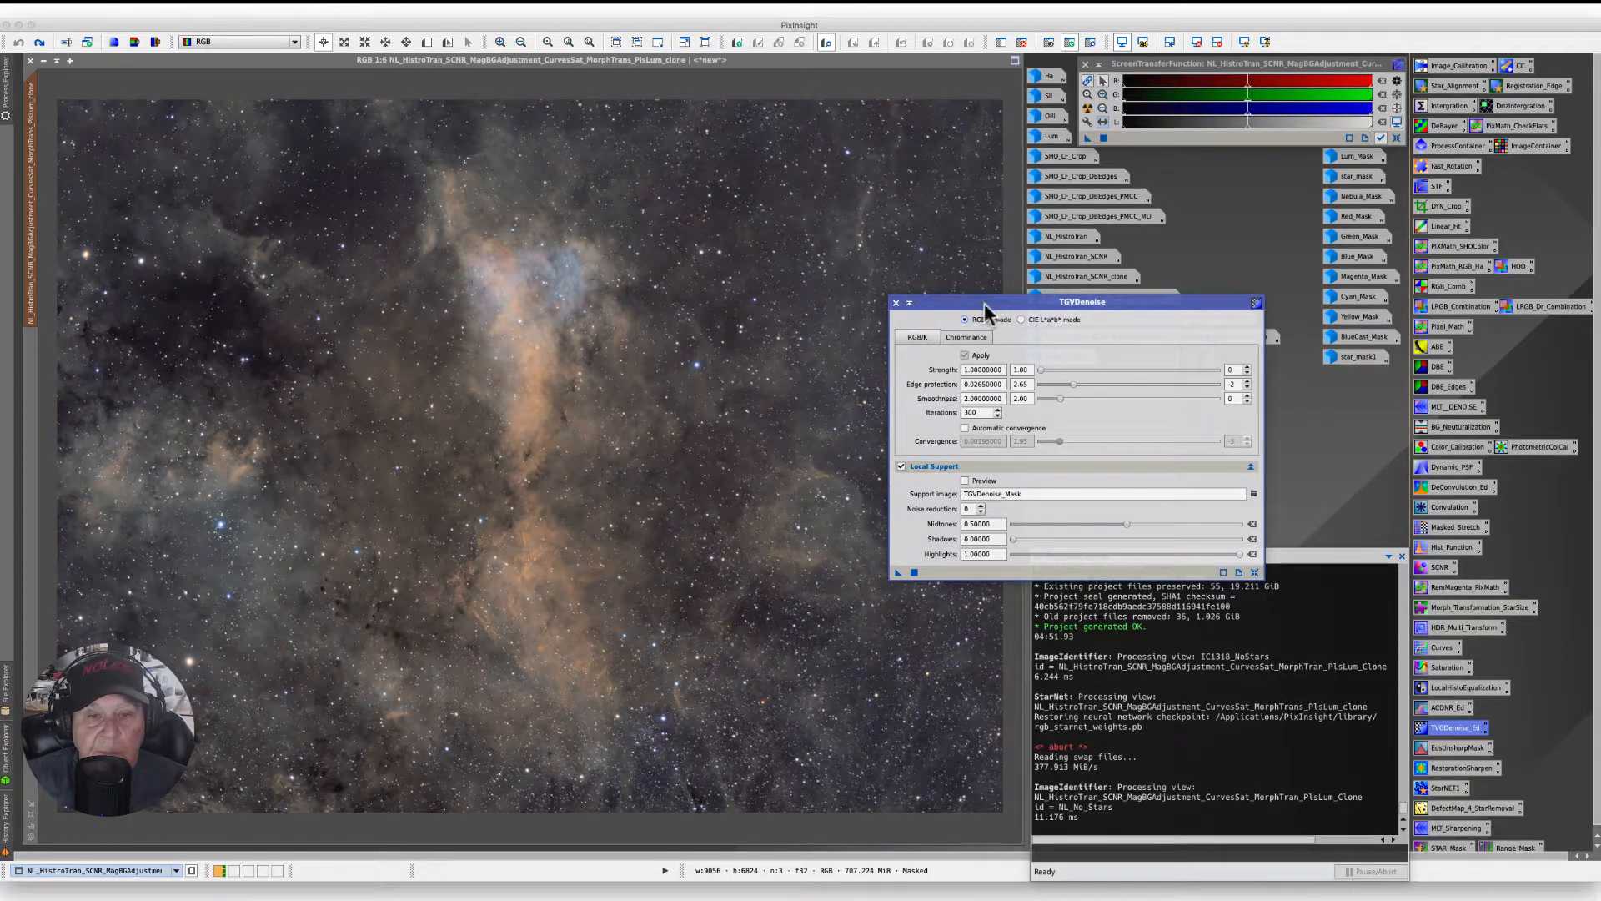
pyautogui.click(895, 303)
# Step: Open the saved ACDNR noise reduction process and locate ACDNR in the list of all processes
pyautogui.doubleClick(1448, 708)
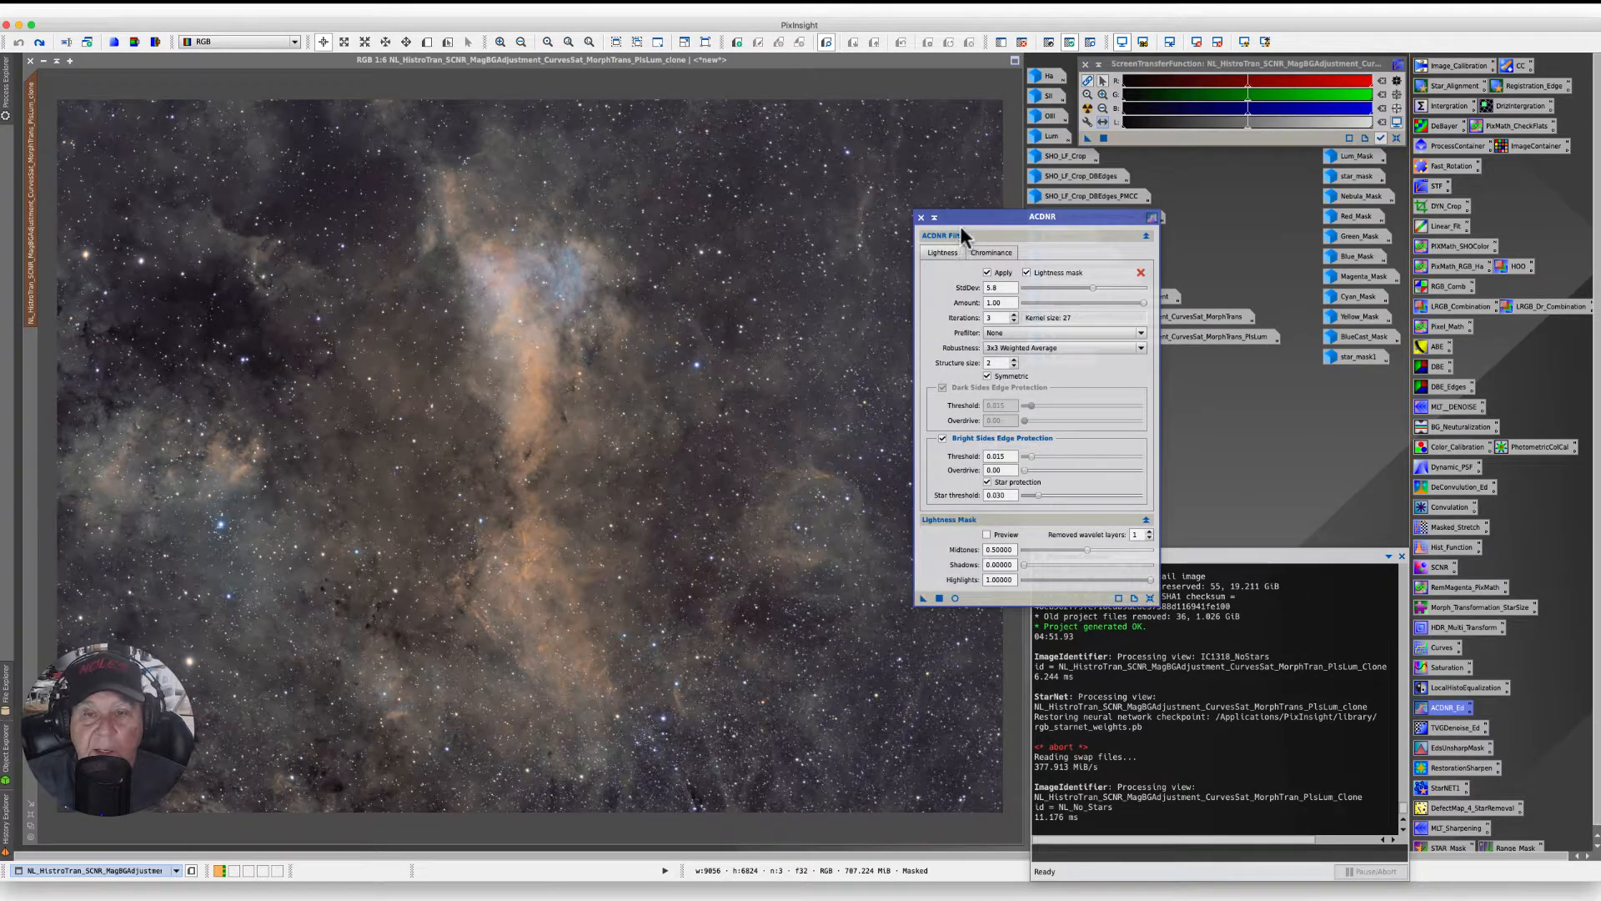
pyautogui.moveTo(959, 218); pyautogui.dragTo(887, 185)
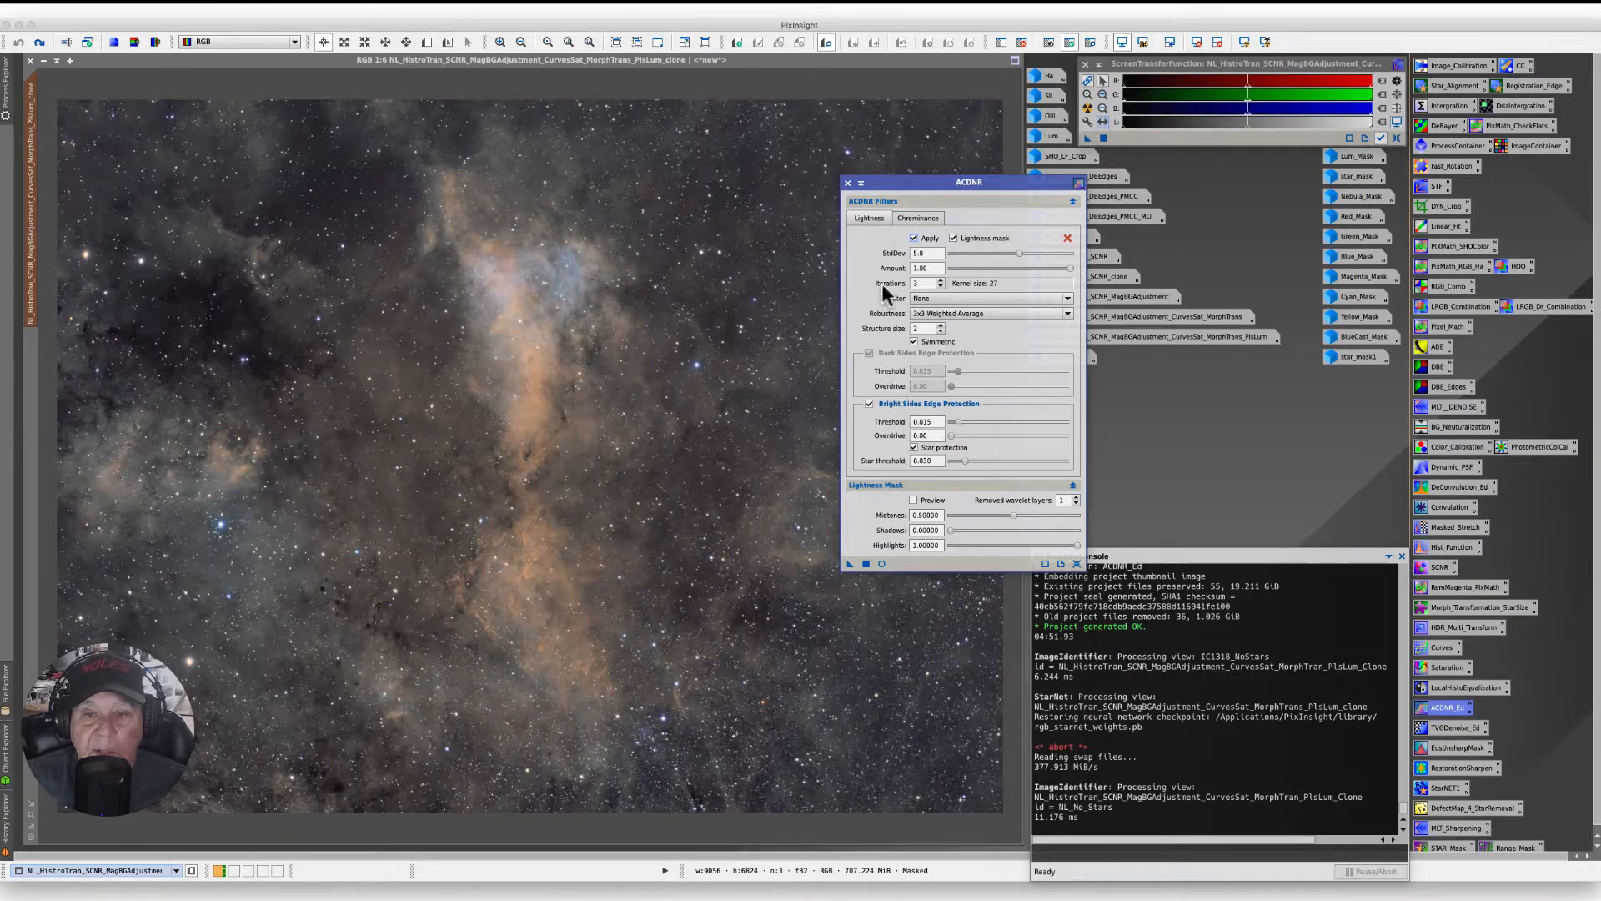
pyautogui.moveTo(921, 184); pyautogui.dragTo(876, 185)
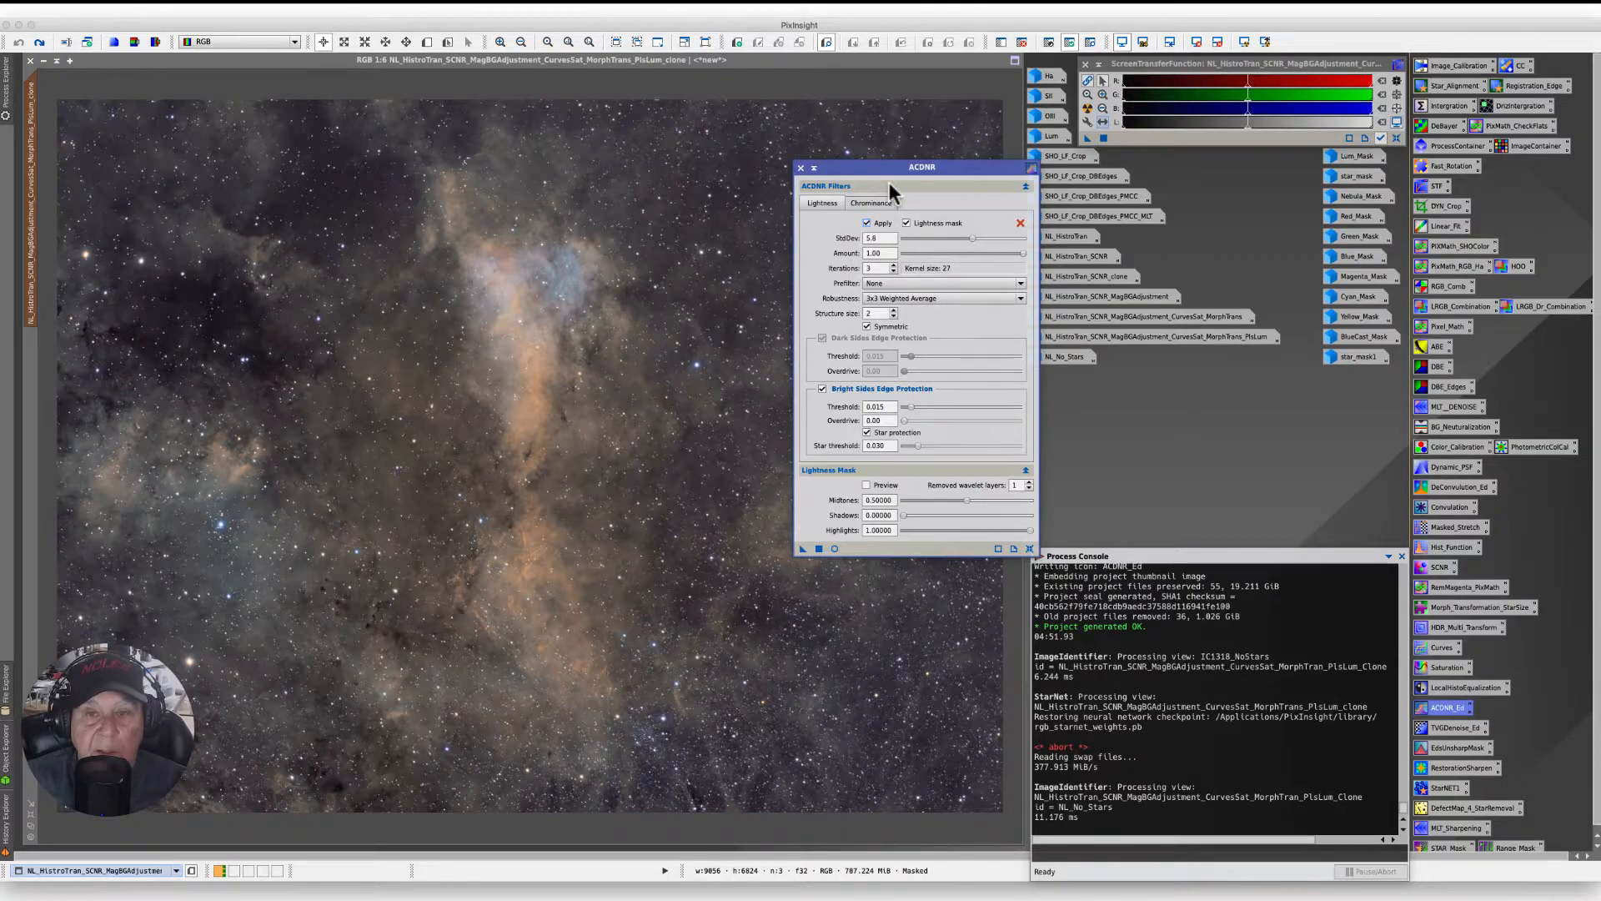
pyautogui.click(299, 8)
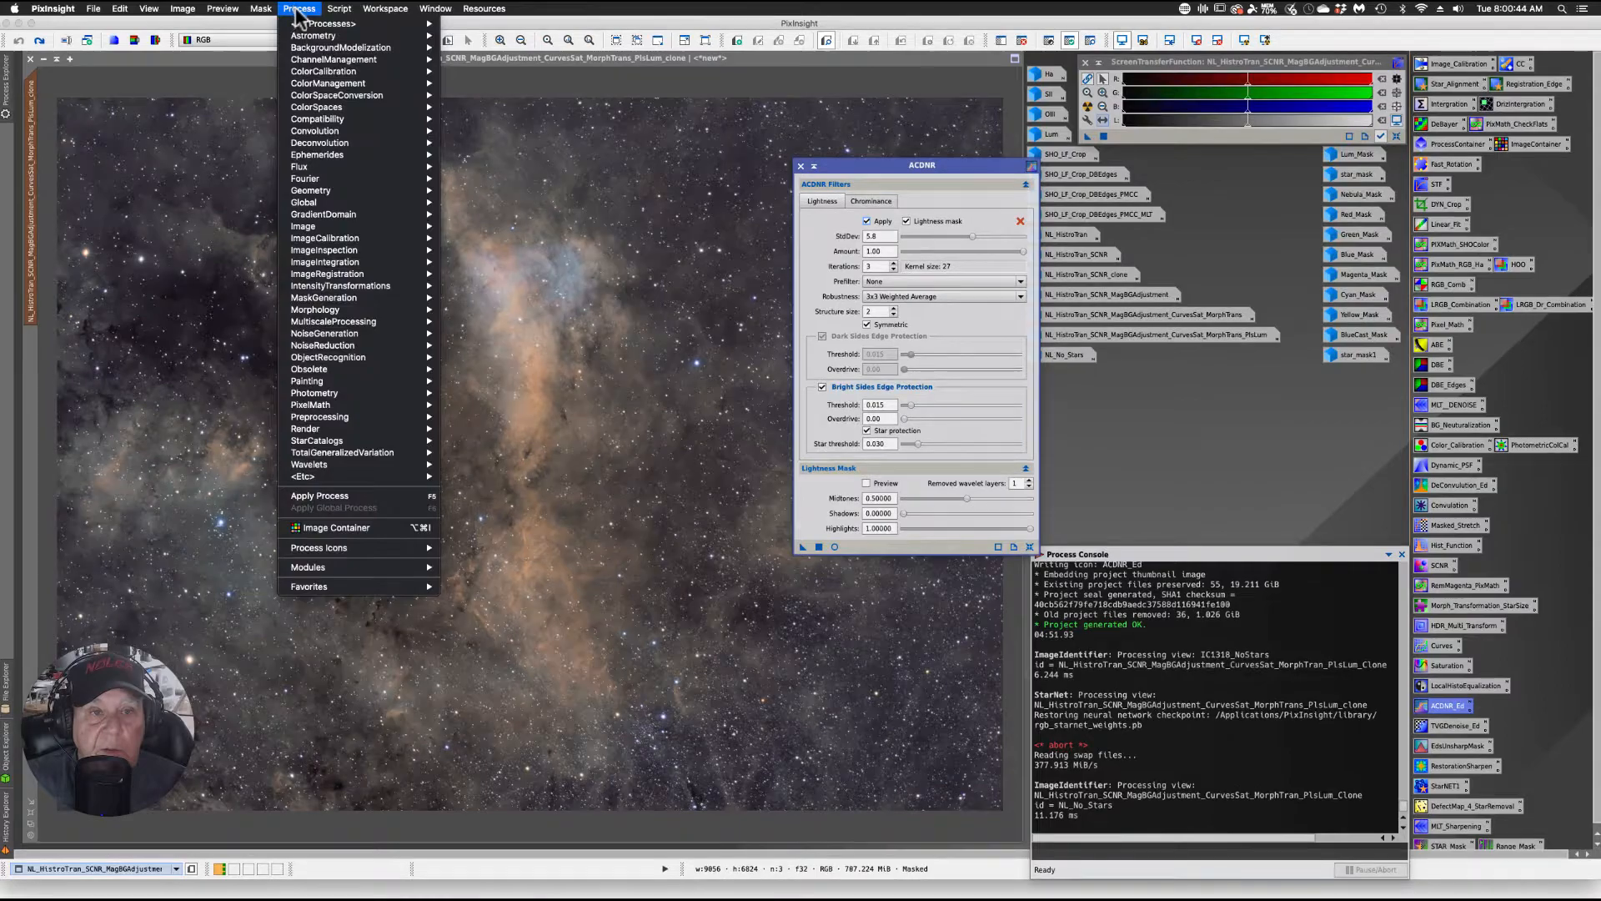
pyautogui.moveTo(358, 23)
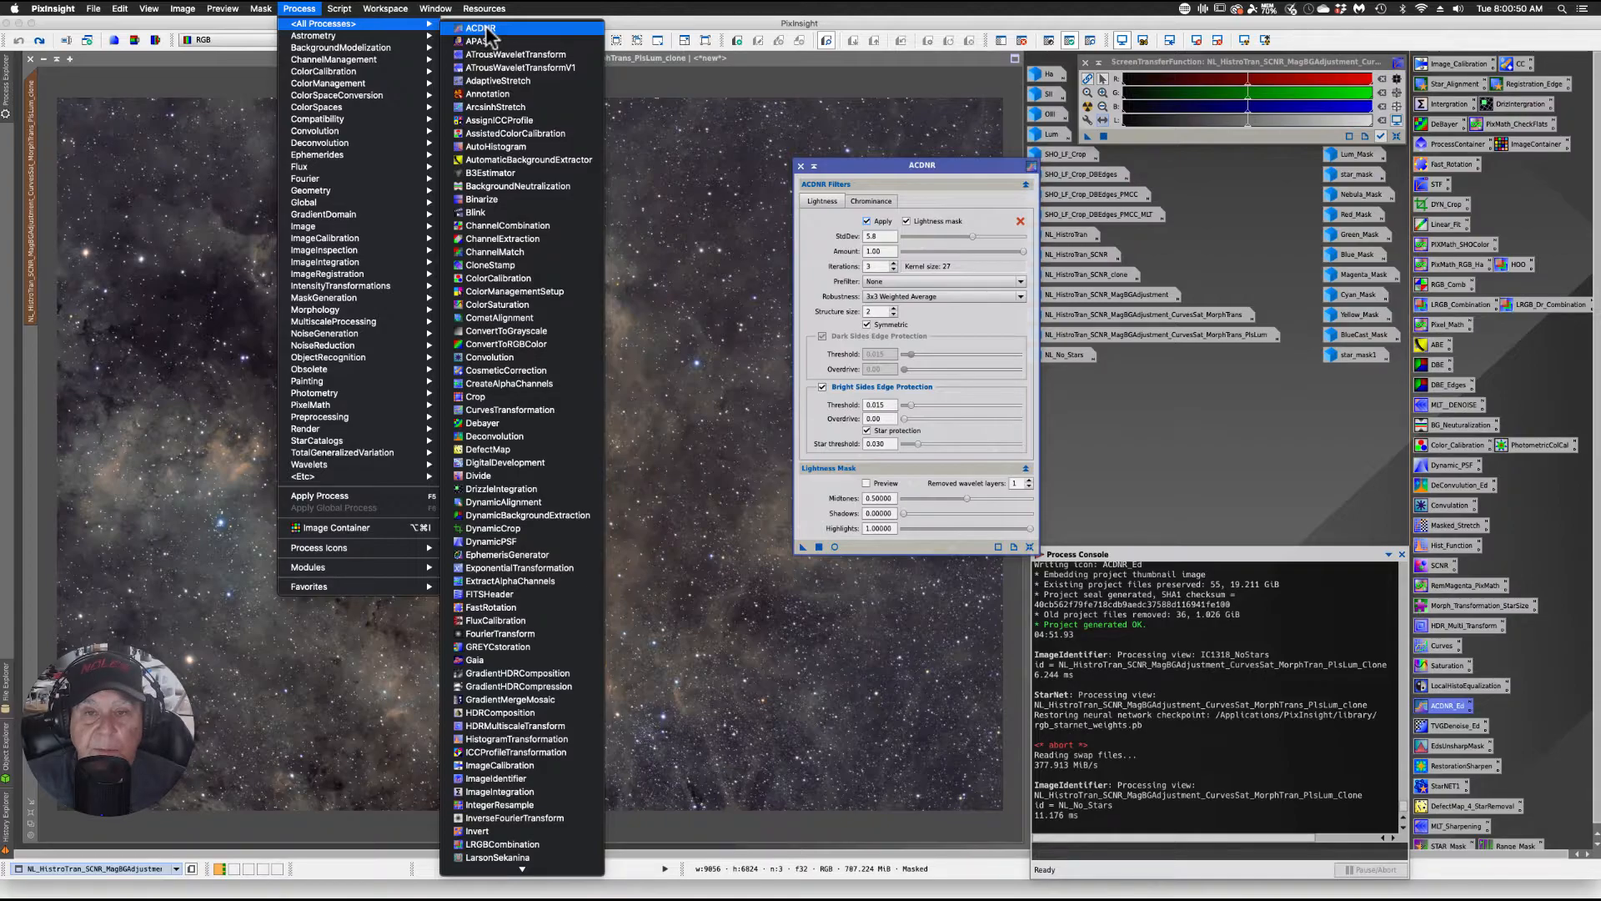
pyautogui.click(647, 28)
# Step: Try applying ACDNR to the nebula image with the star mask still uninverted
pyautogui.moveTo(857, 170); pyautogui.dragTo(1070, 168)
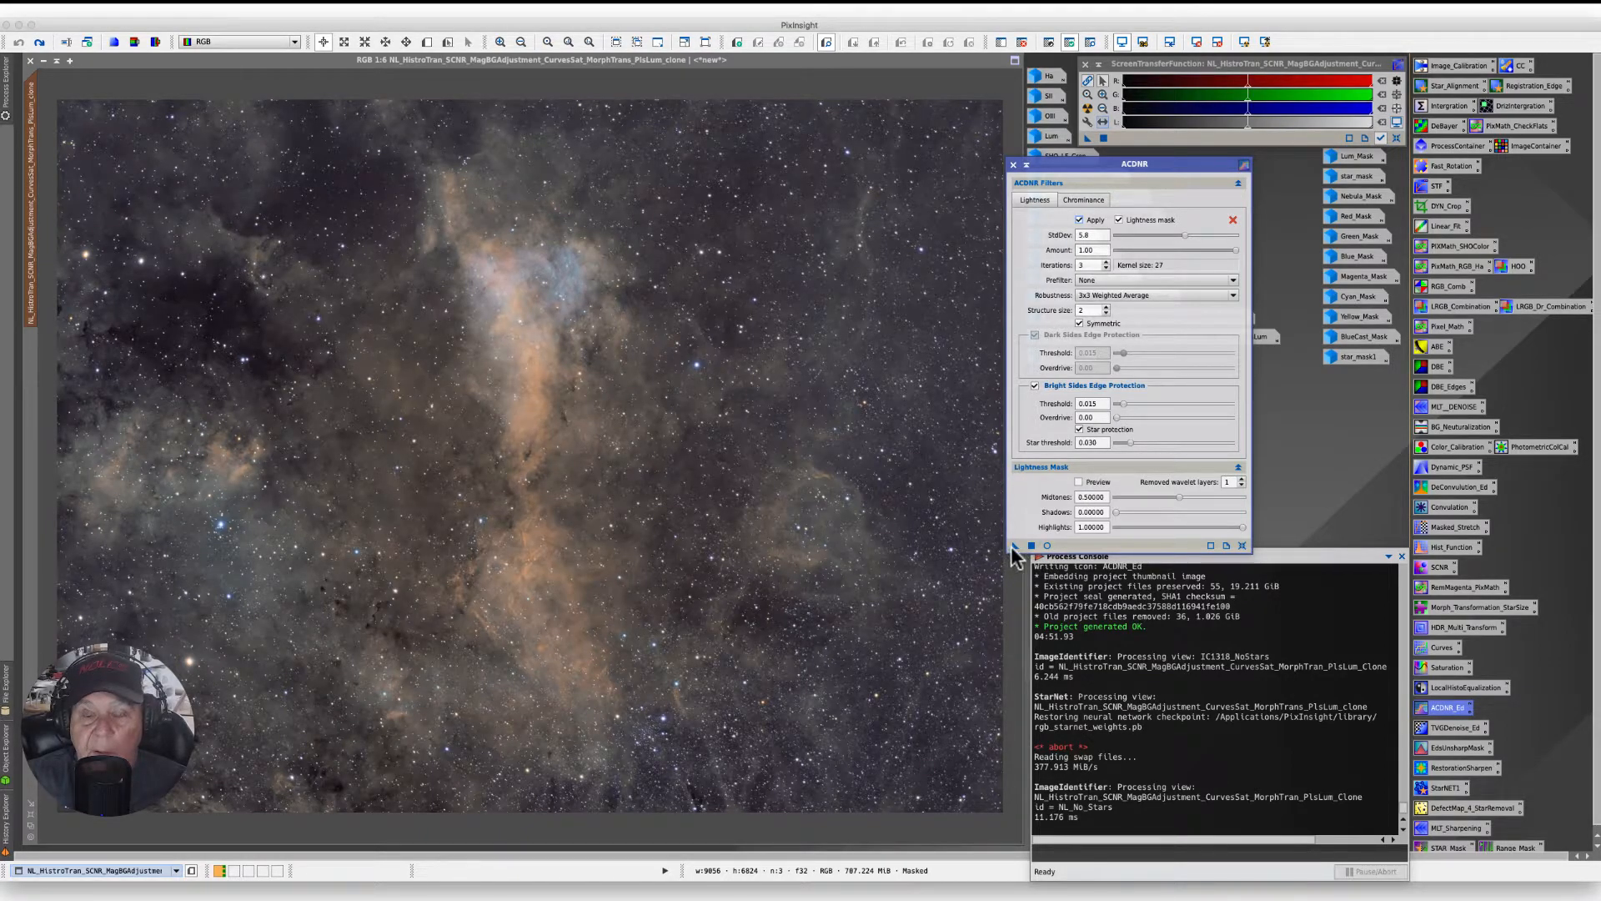
pyautogui.moveTo(1013, 546); pyautogui.dragTo(659, 257)
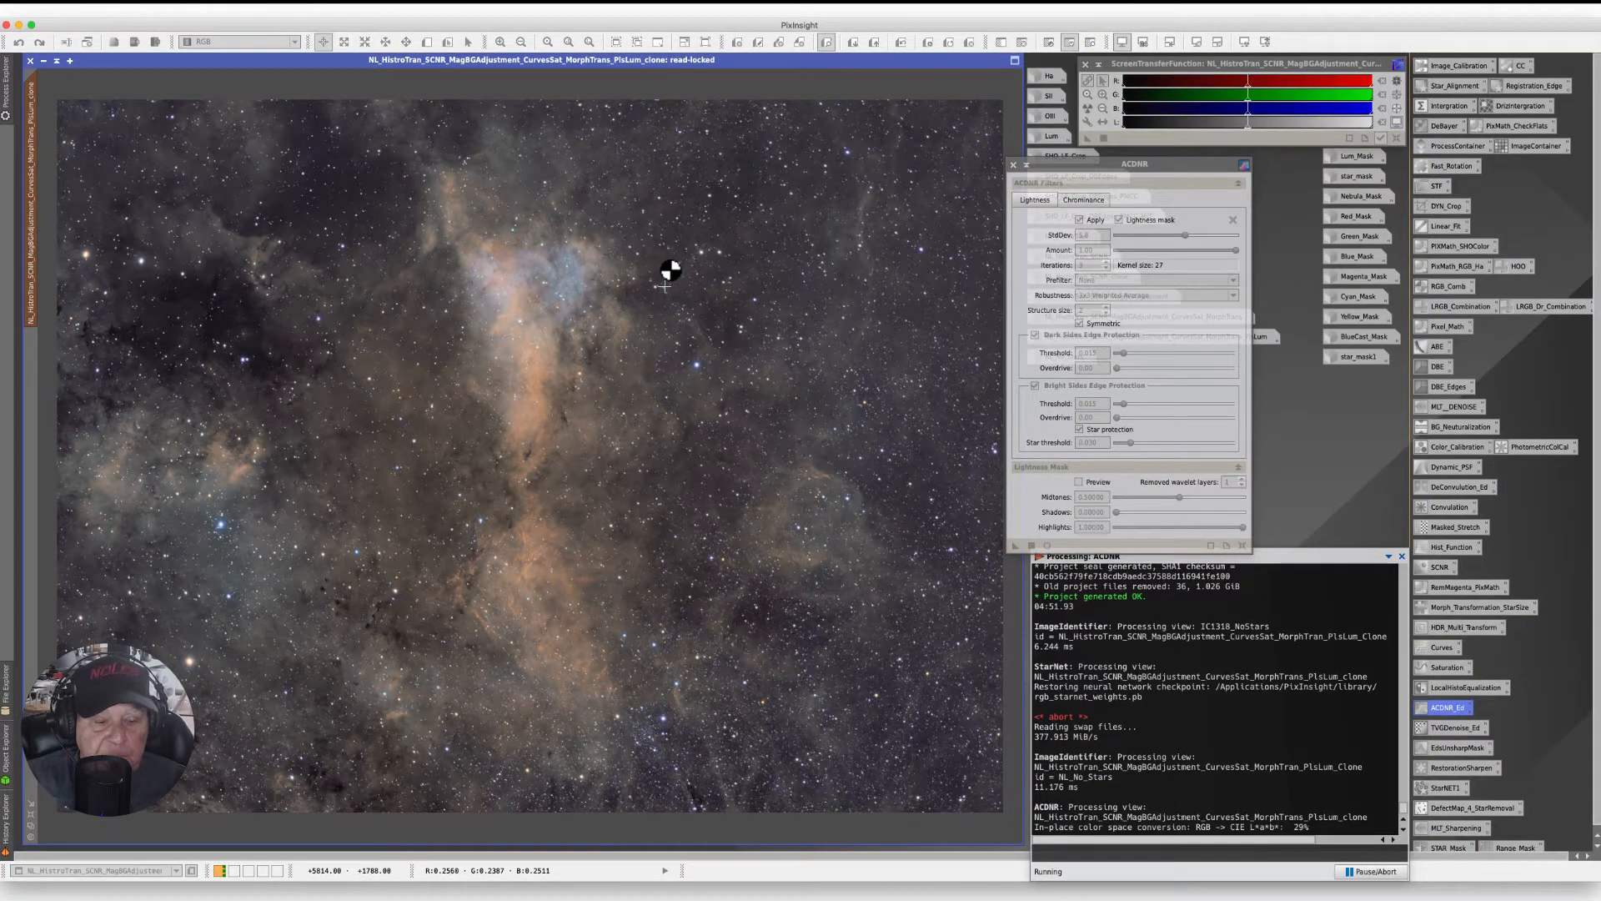
pyautogui.press('Escape')
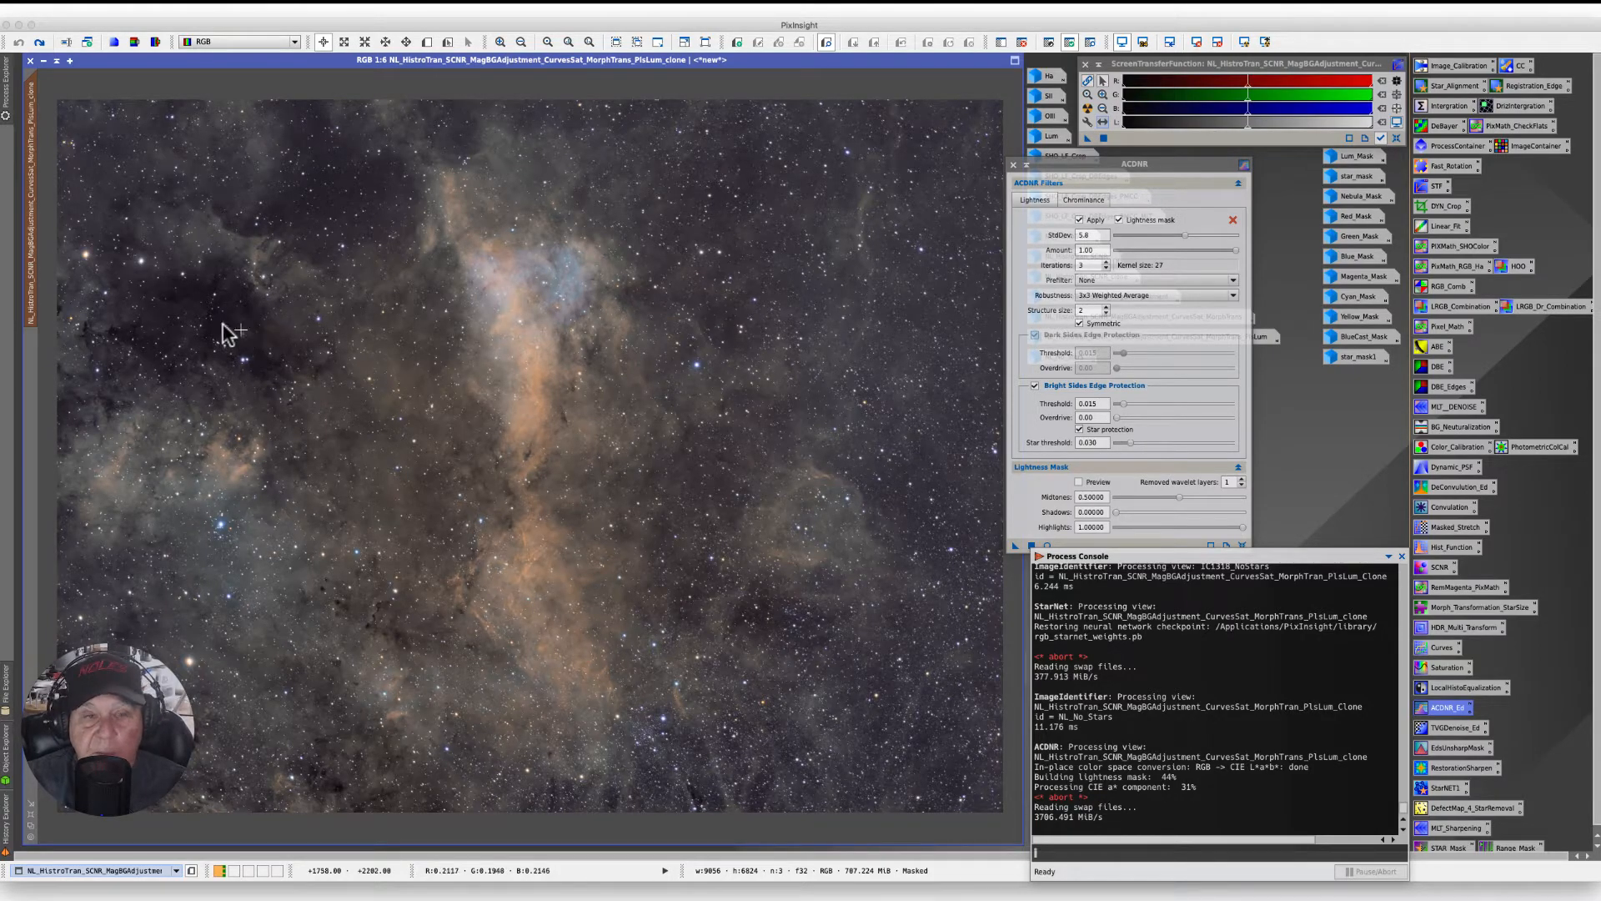
# Step: Invert the star mask on the nebula image
pyautogui.moveTo(33, 167)
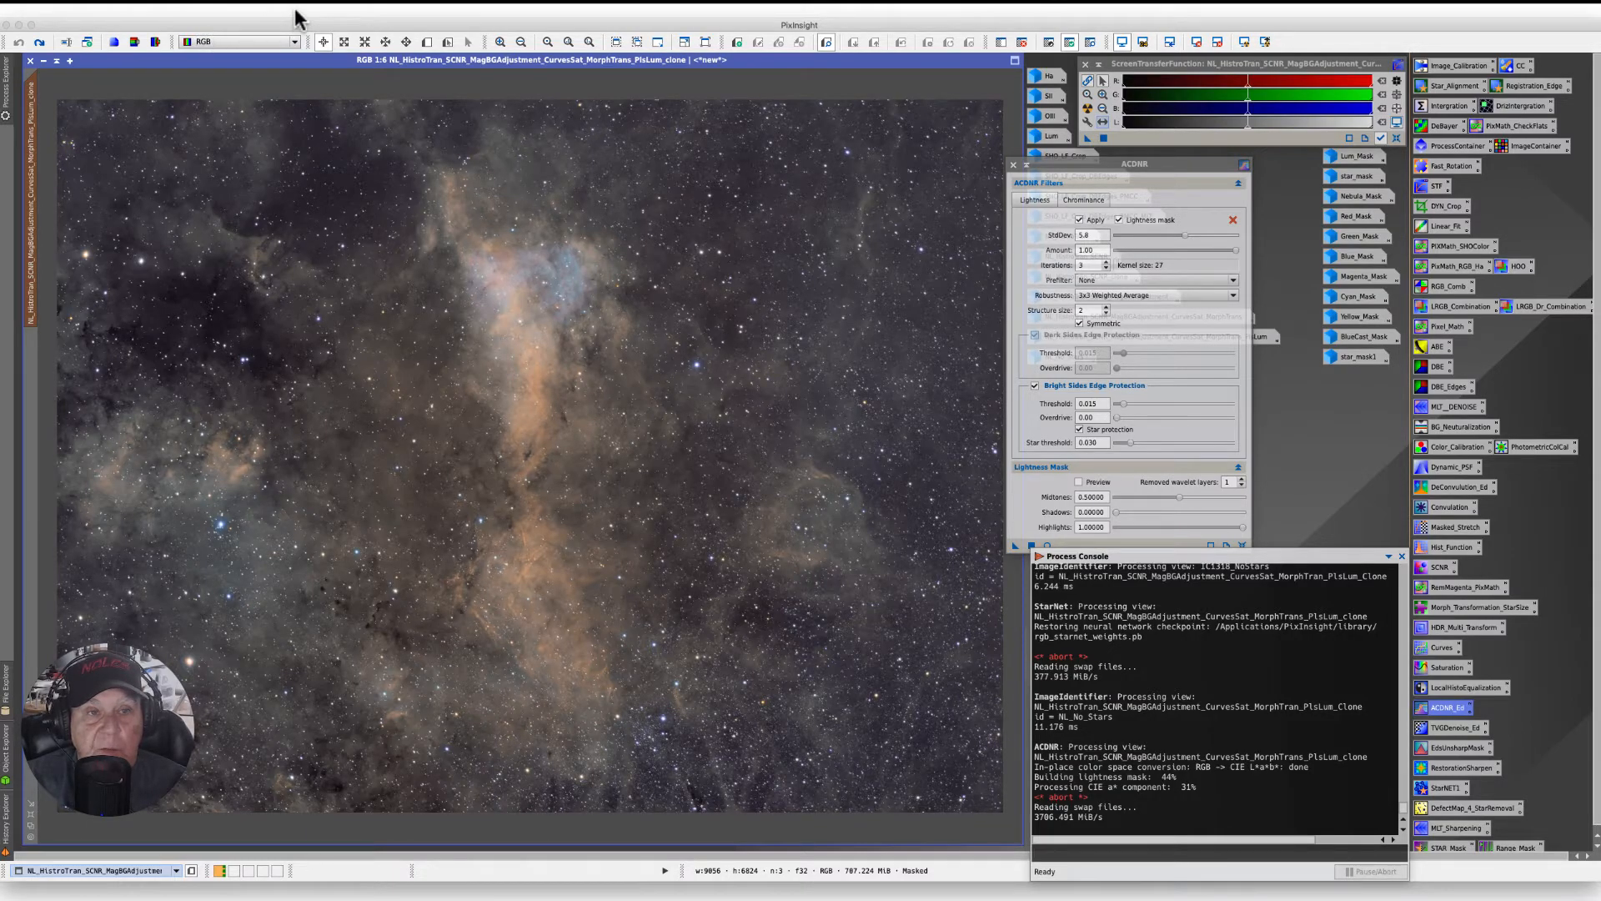
pyautogui.click(261, 9)
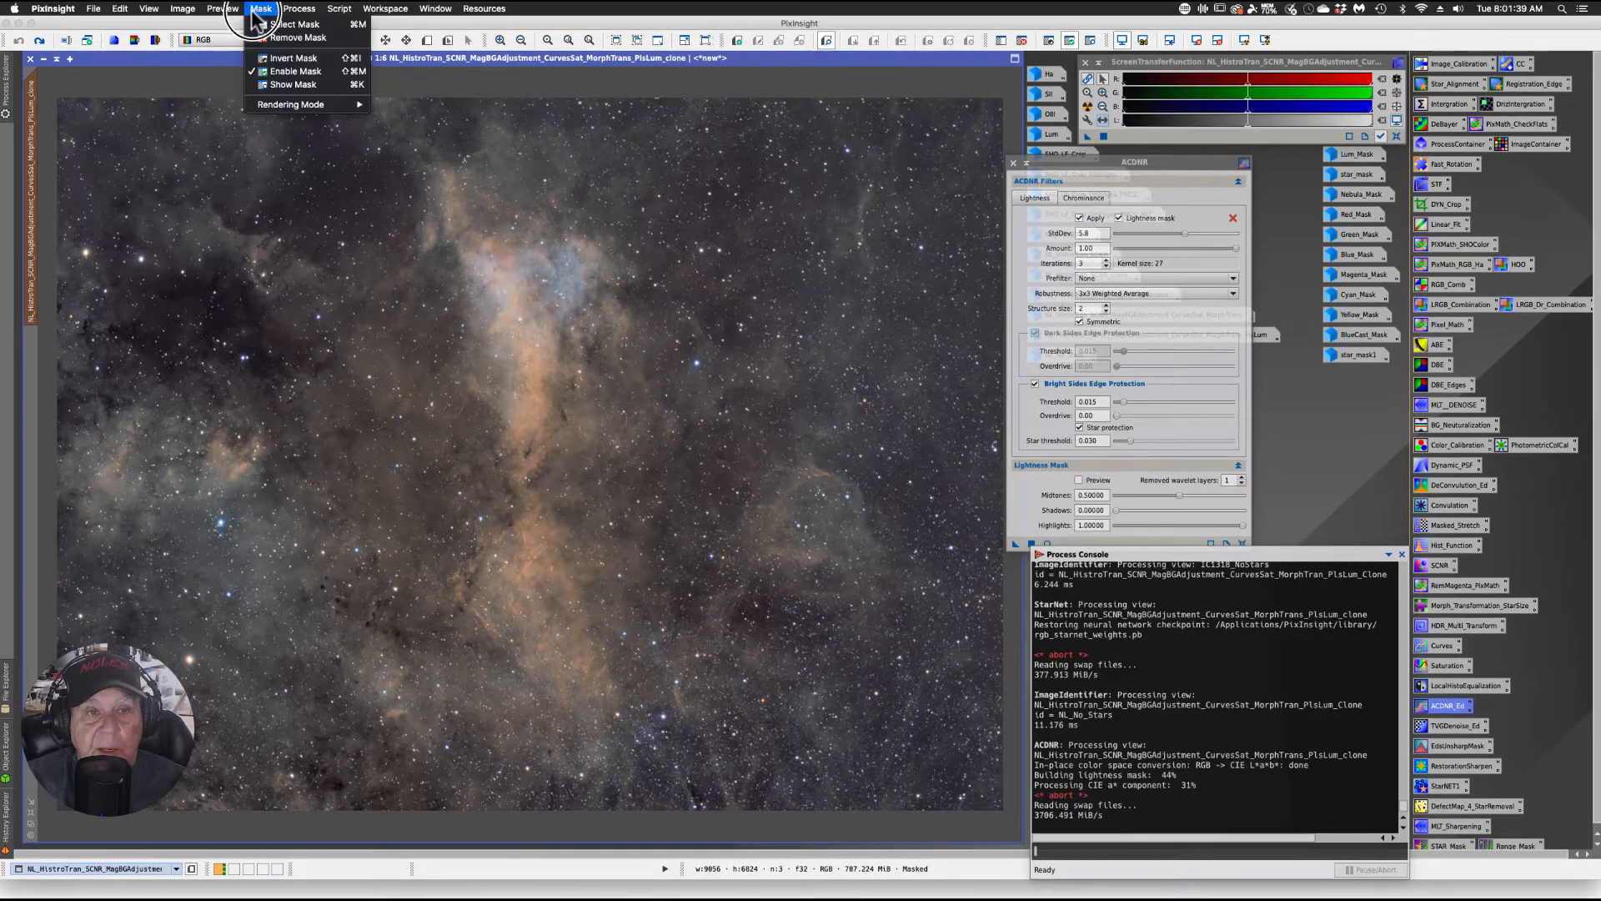
pyautogui.click(280, 59)
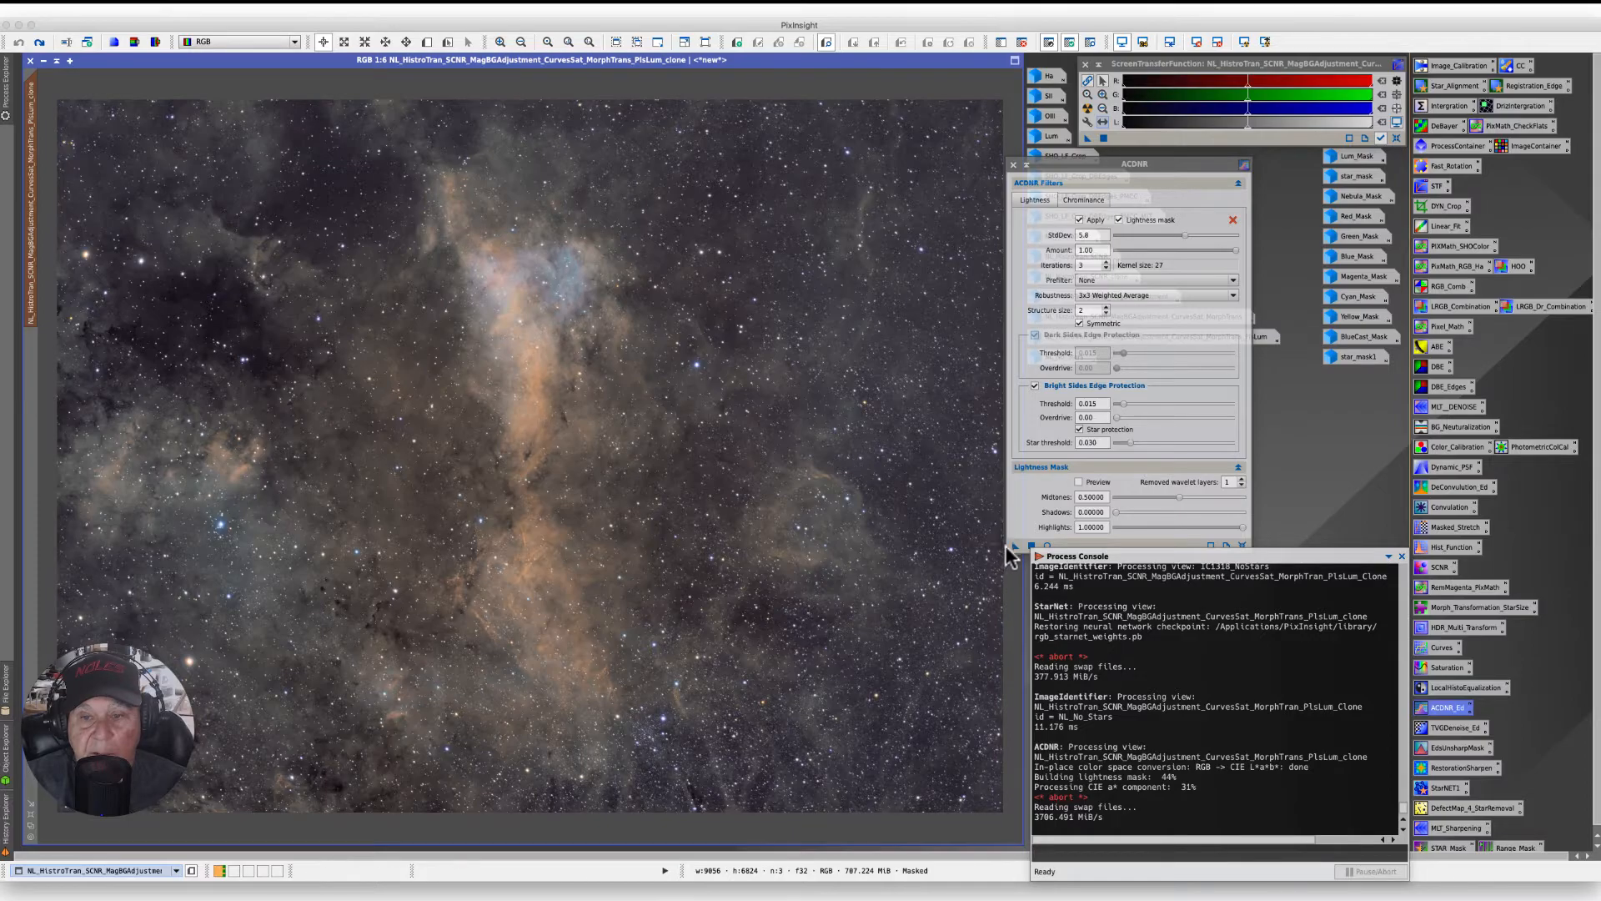
# Step: Apply ACDNR noise reduction to the nebula image through the inverted star mask and inspect the result
pyautogui.moveTo(1015, 546); pyautogui.dragTo(740, 552)
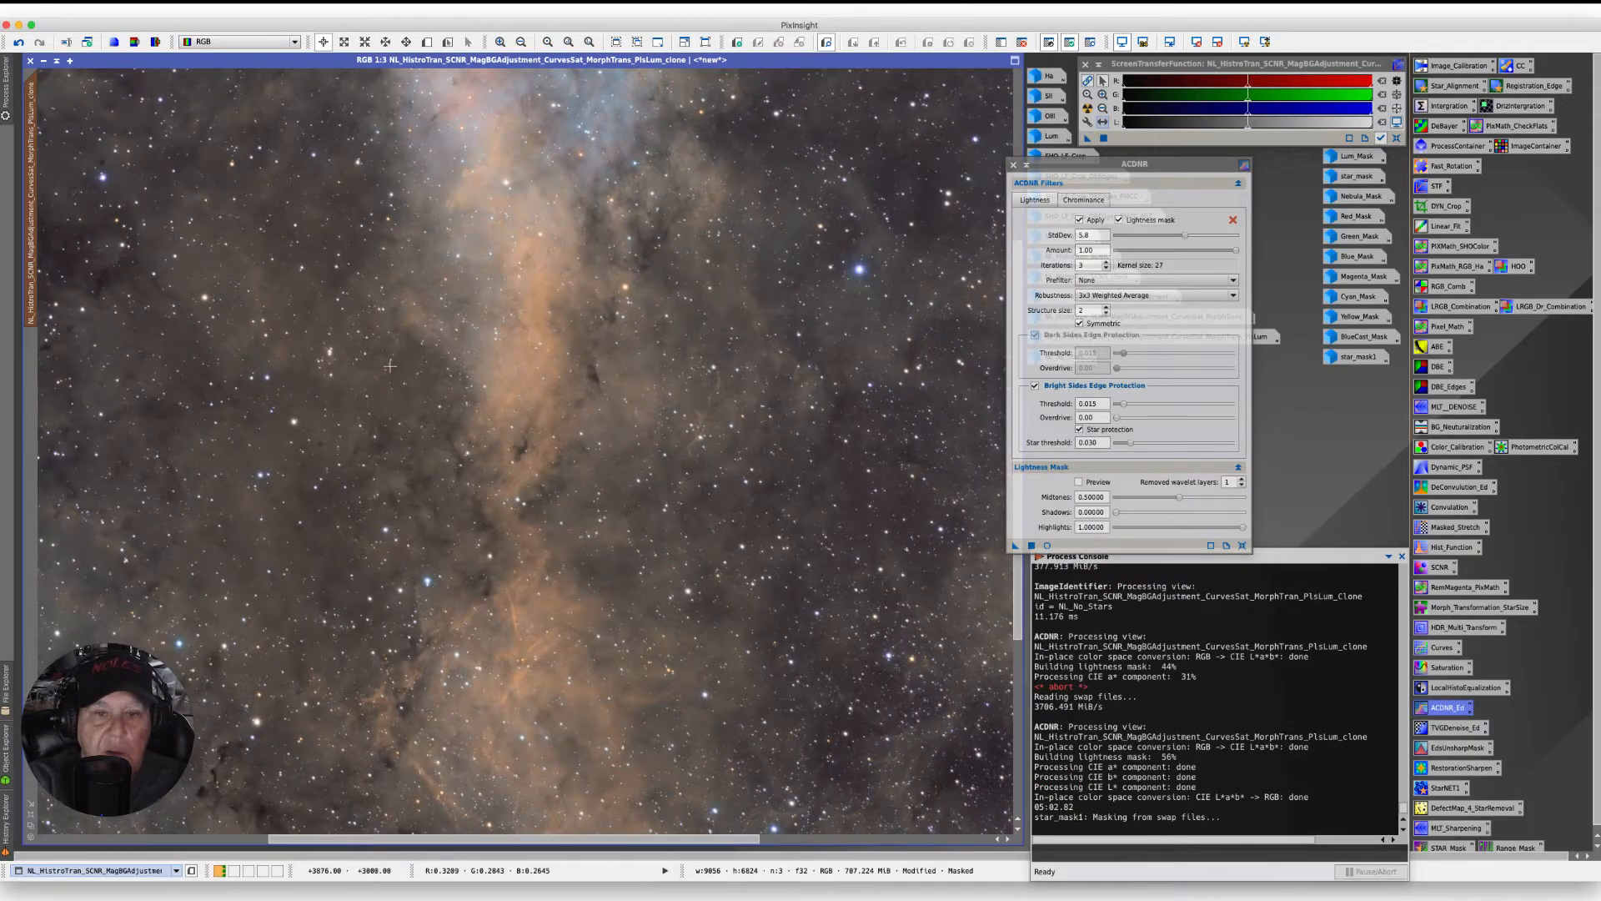
pyautogui.scroll(-4, 391, 371)
pyautogui.scroll(1, 451, 384)
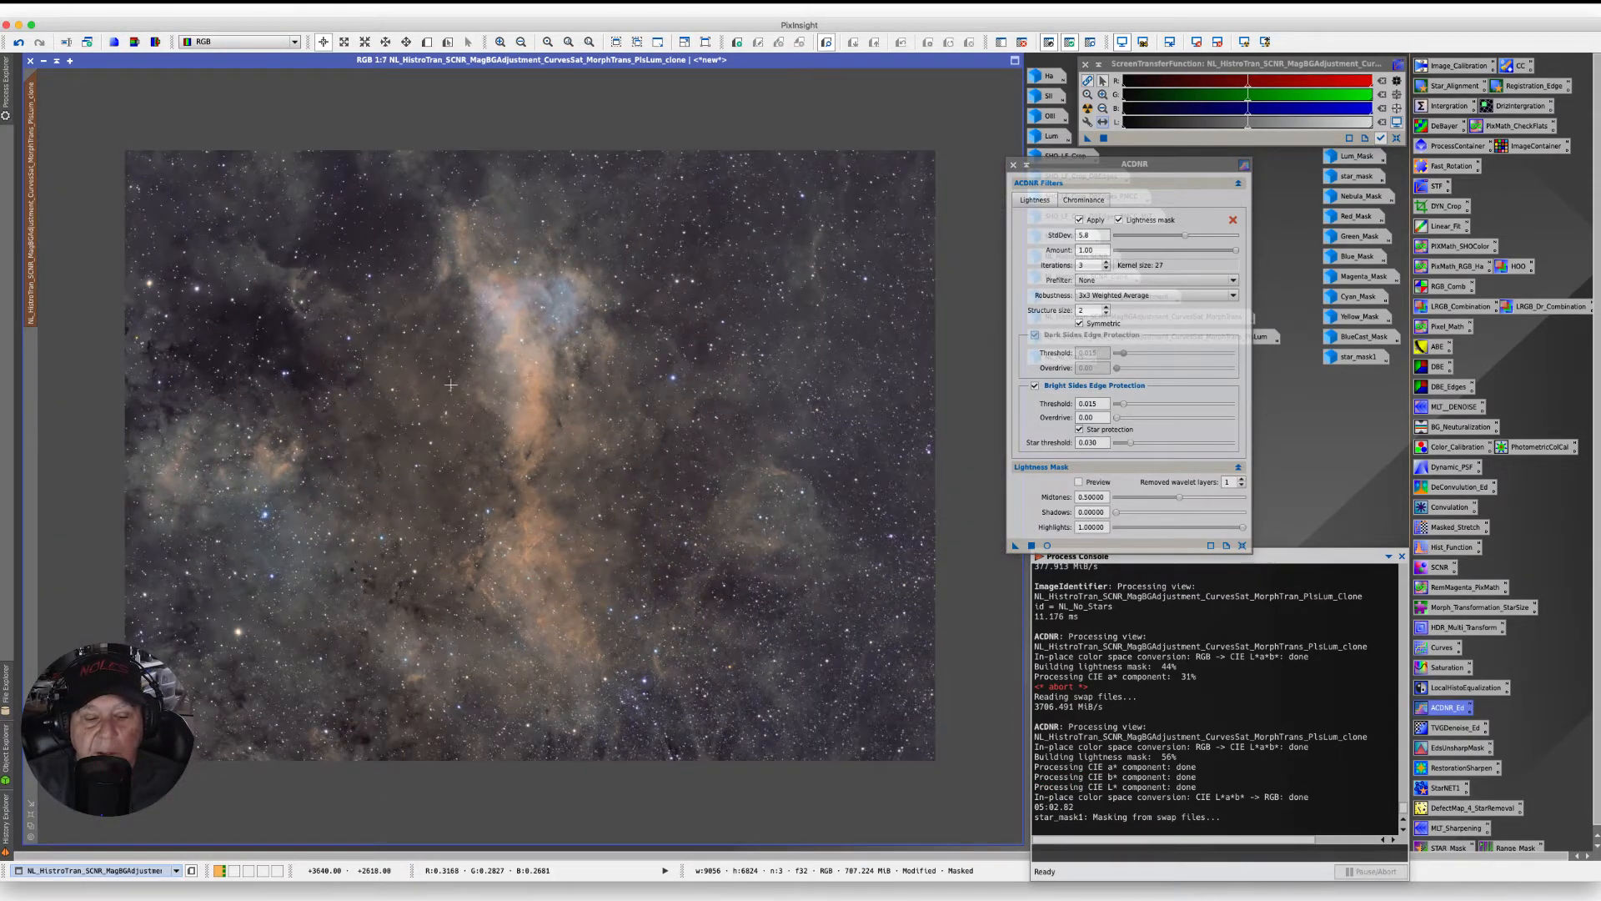
pyautogui.scroll(1, 450, 384)
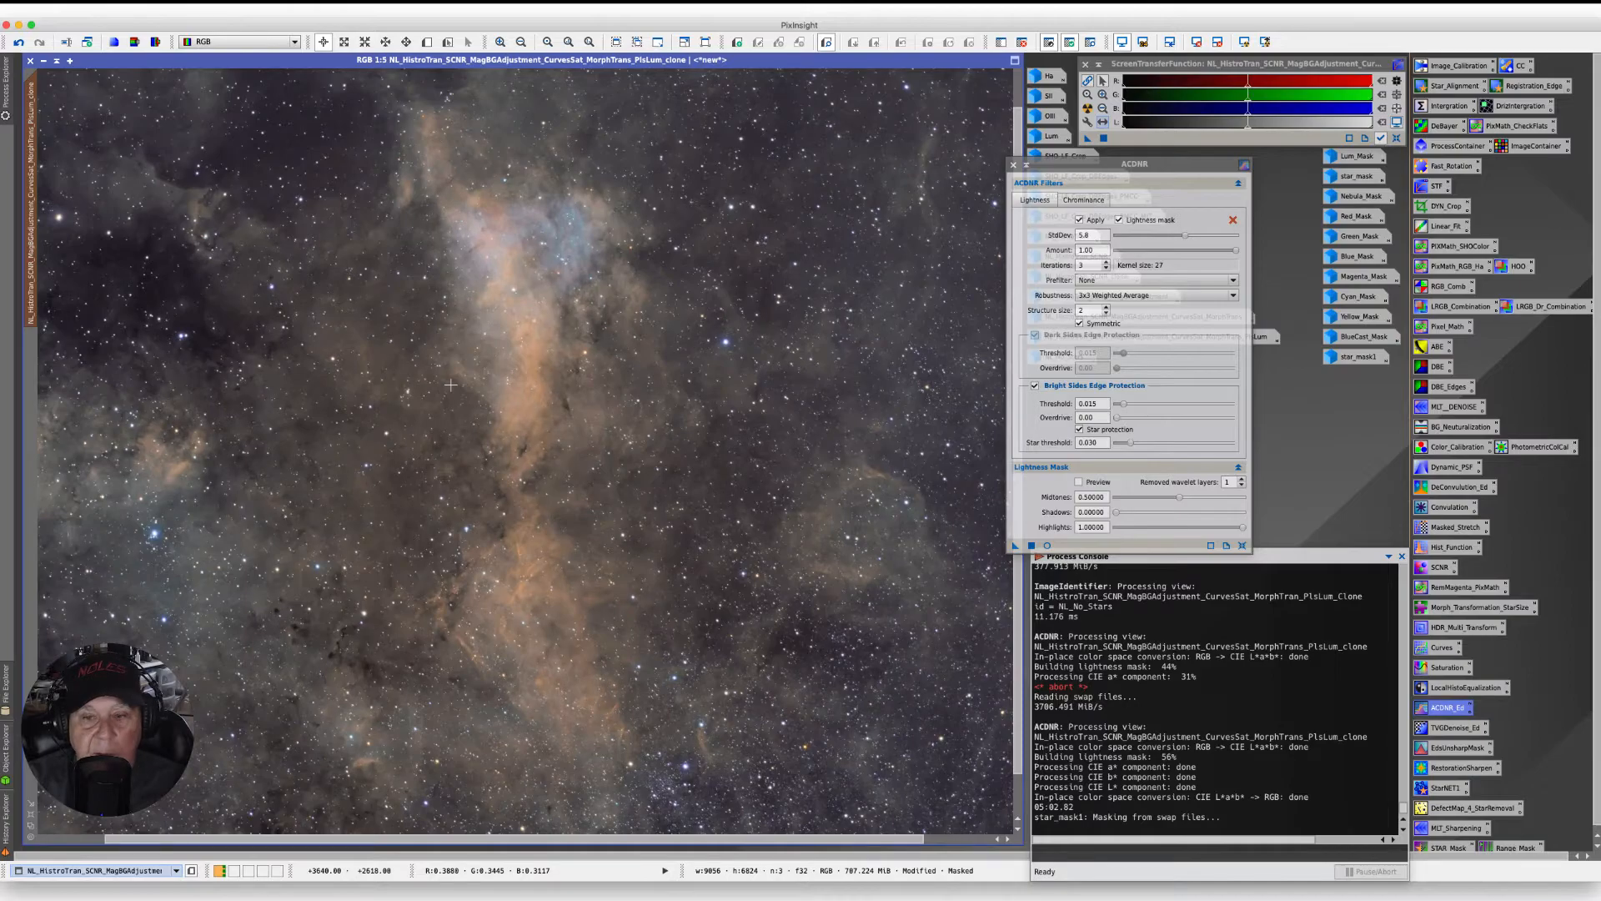
# Step: Inspect the dark nebula detail up close, and remove the star mask from the nebula image
pyautogui.scroll(3, 451, 384)
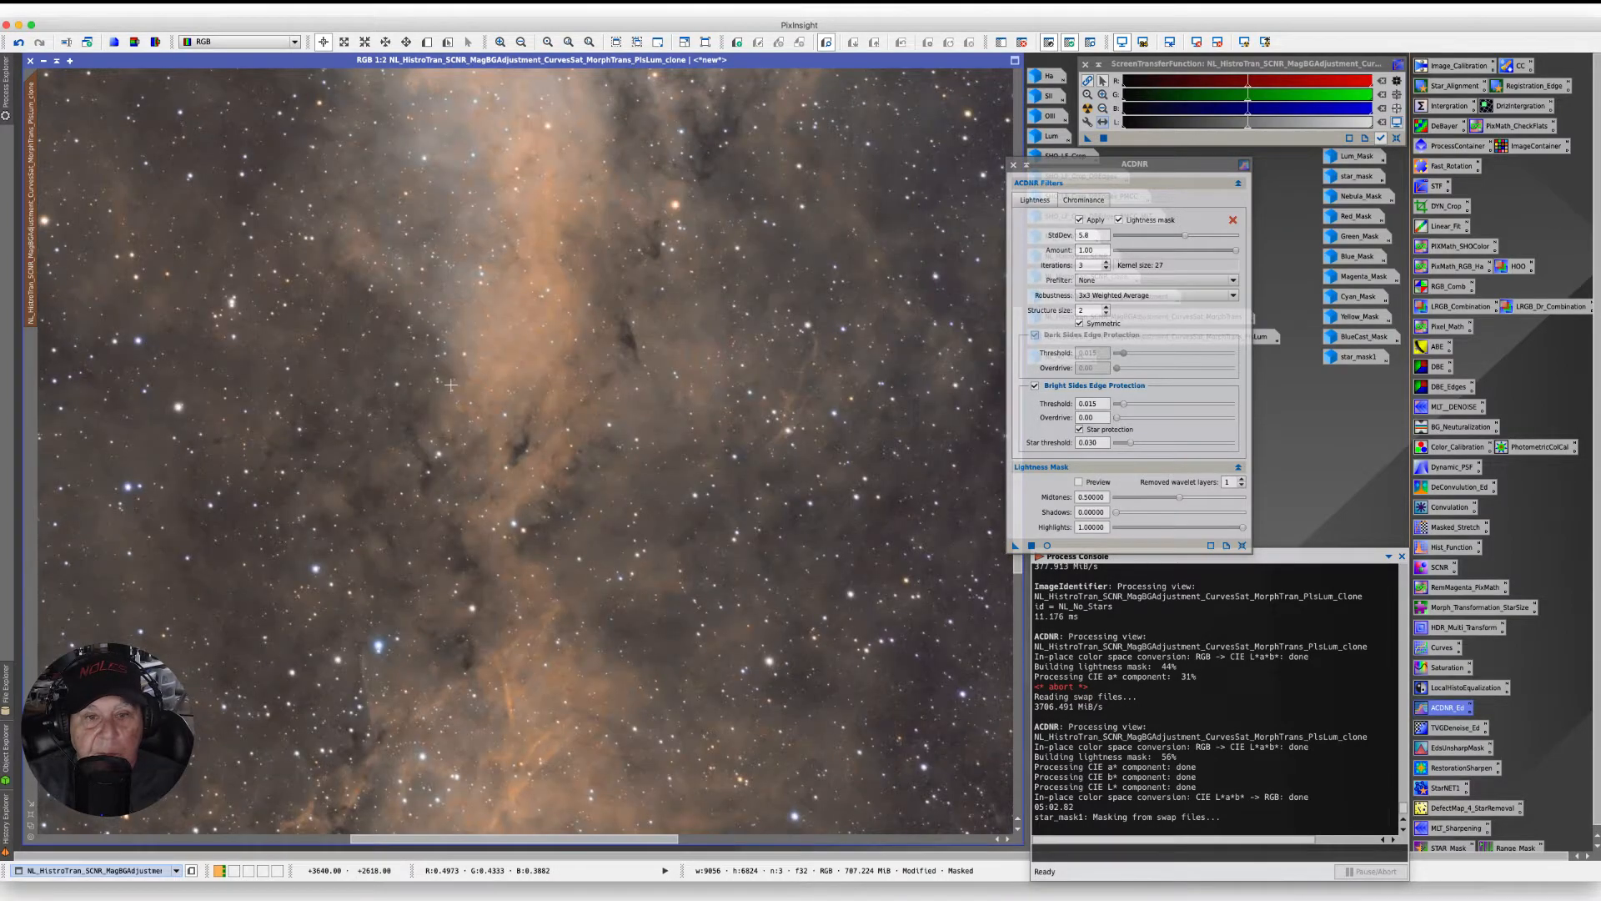
pyautogui.scroll(2, 450, 384)
pyautogui.scroll(-2, 450, 384)
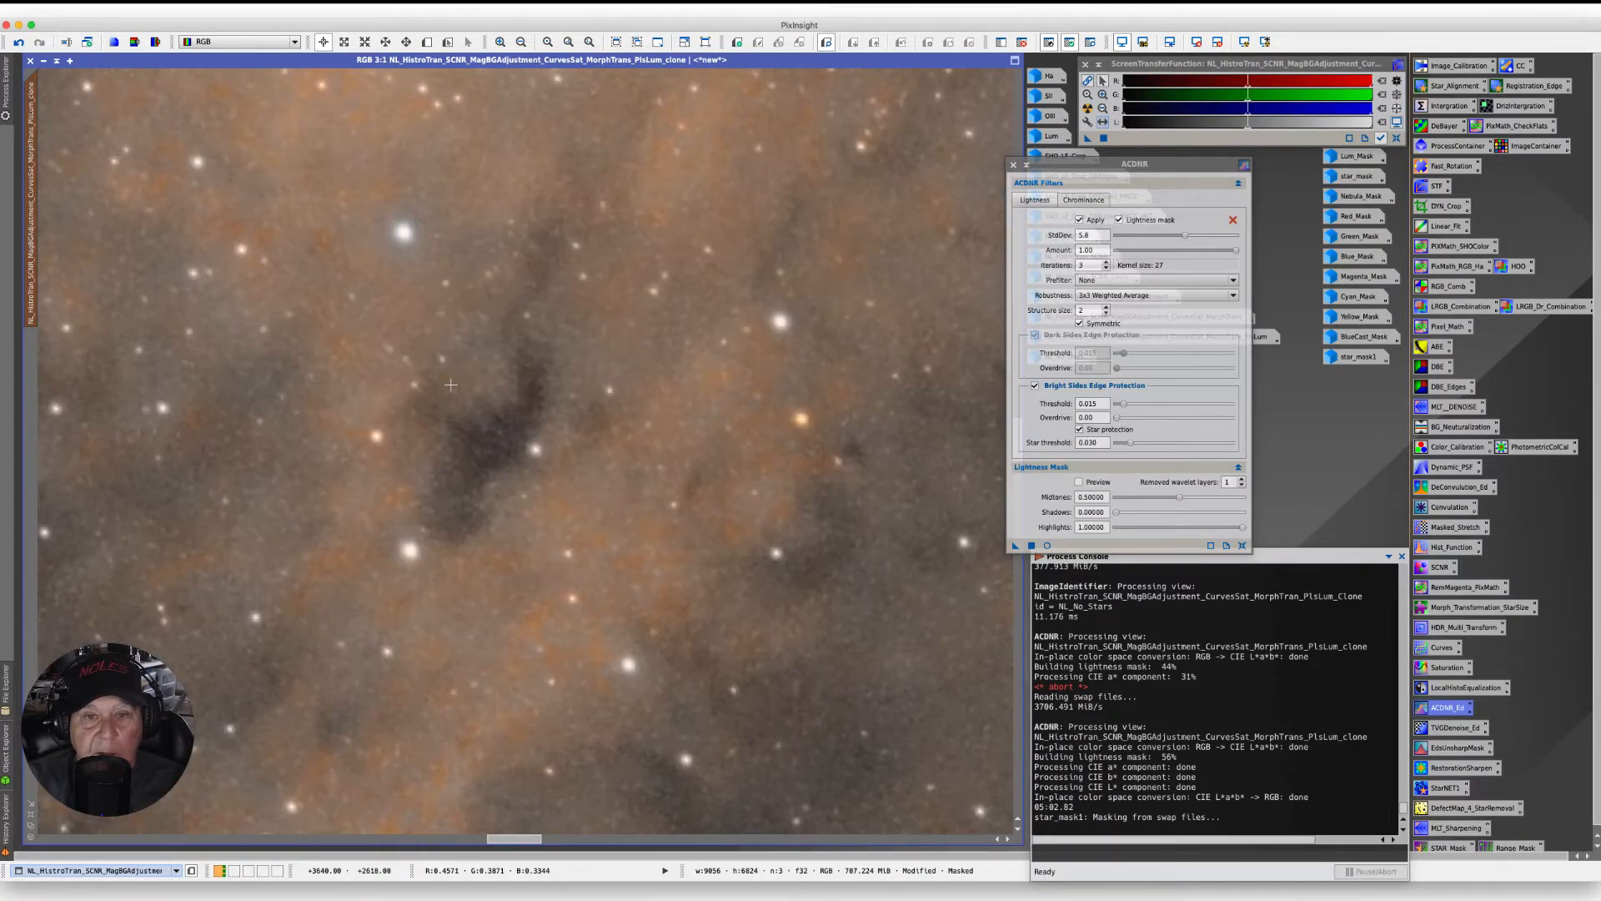
pyautogui.scroll(-2, 281, 459)
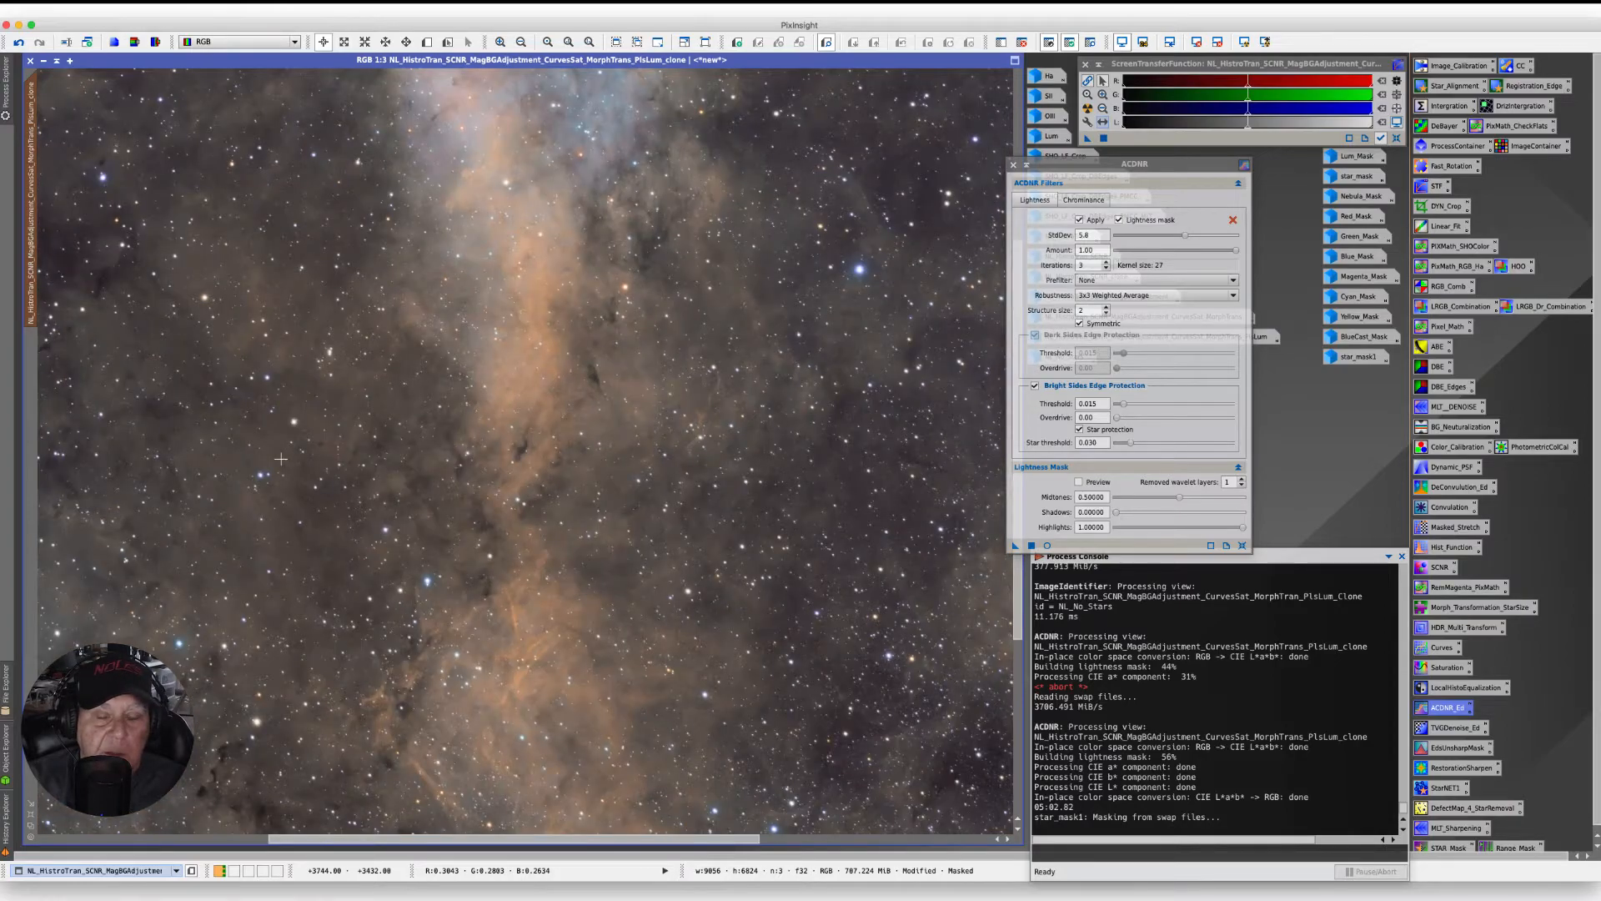
pyautogui.click(261, 8)
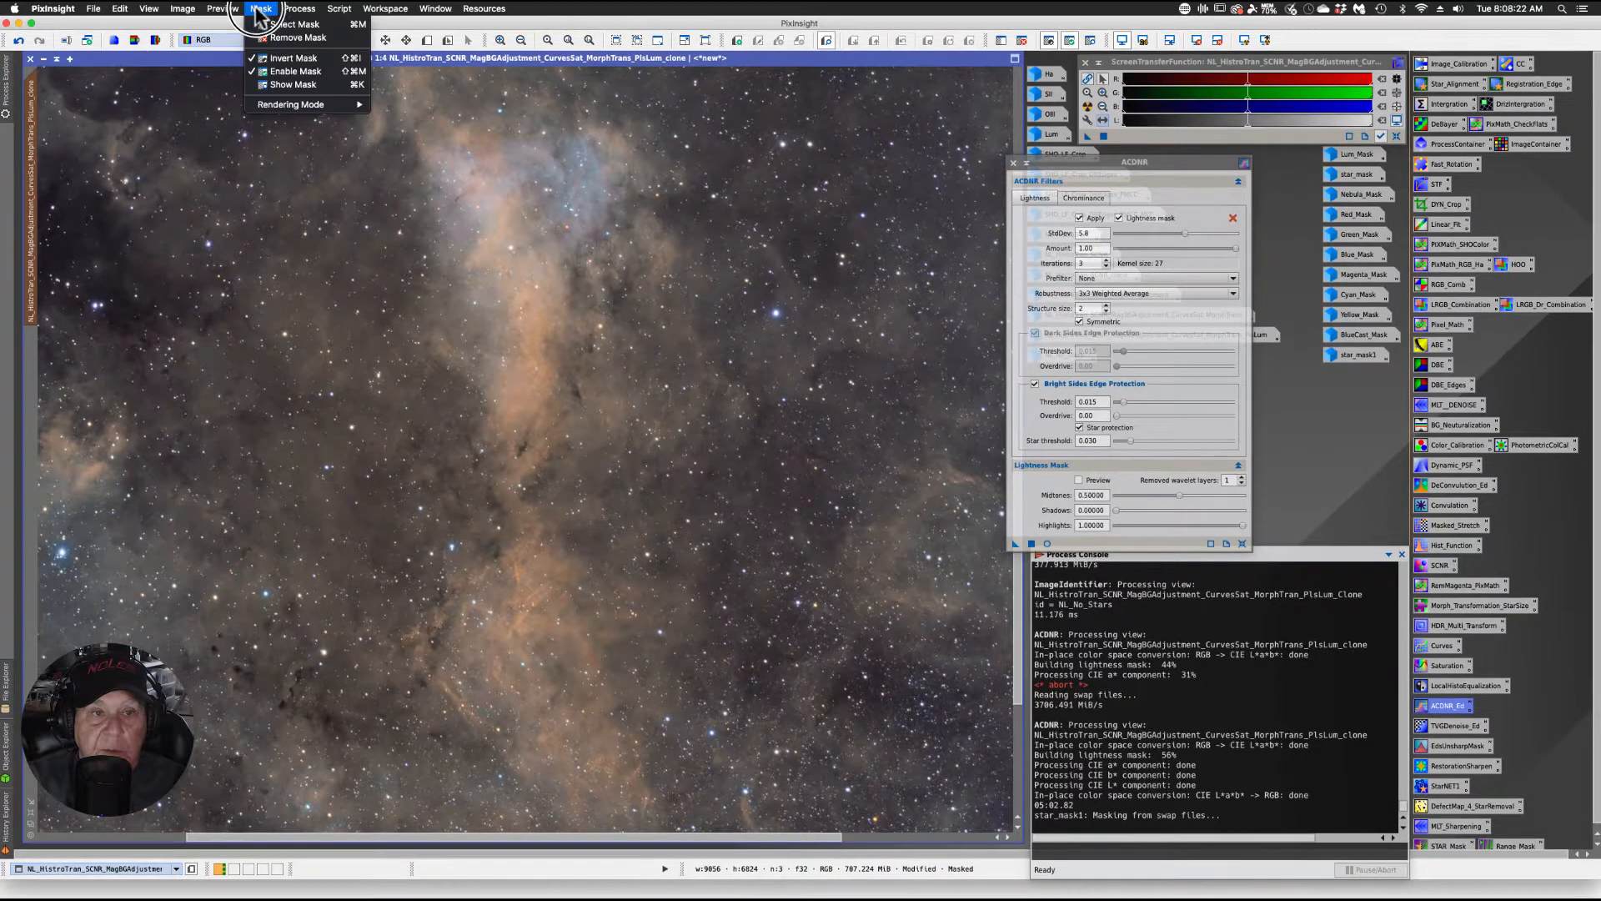
pyautogui.click(273, 39)
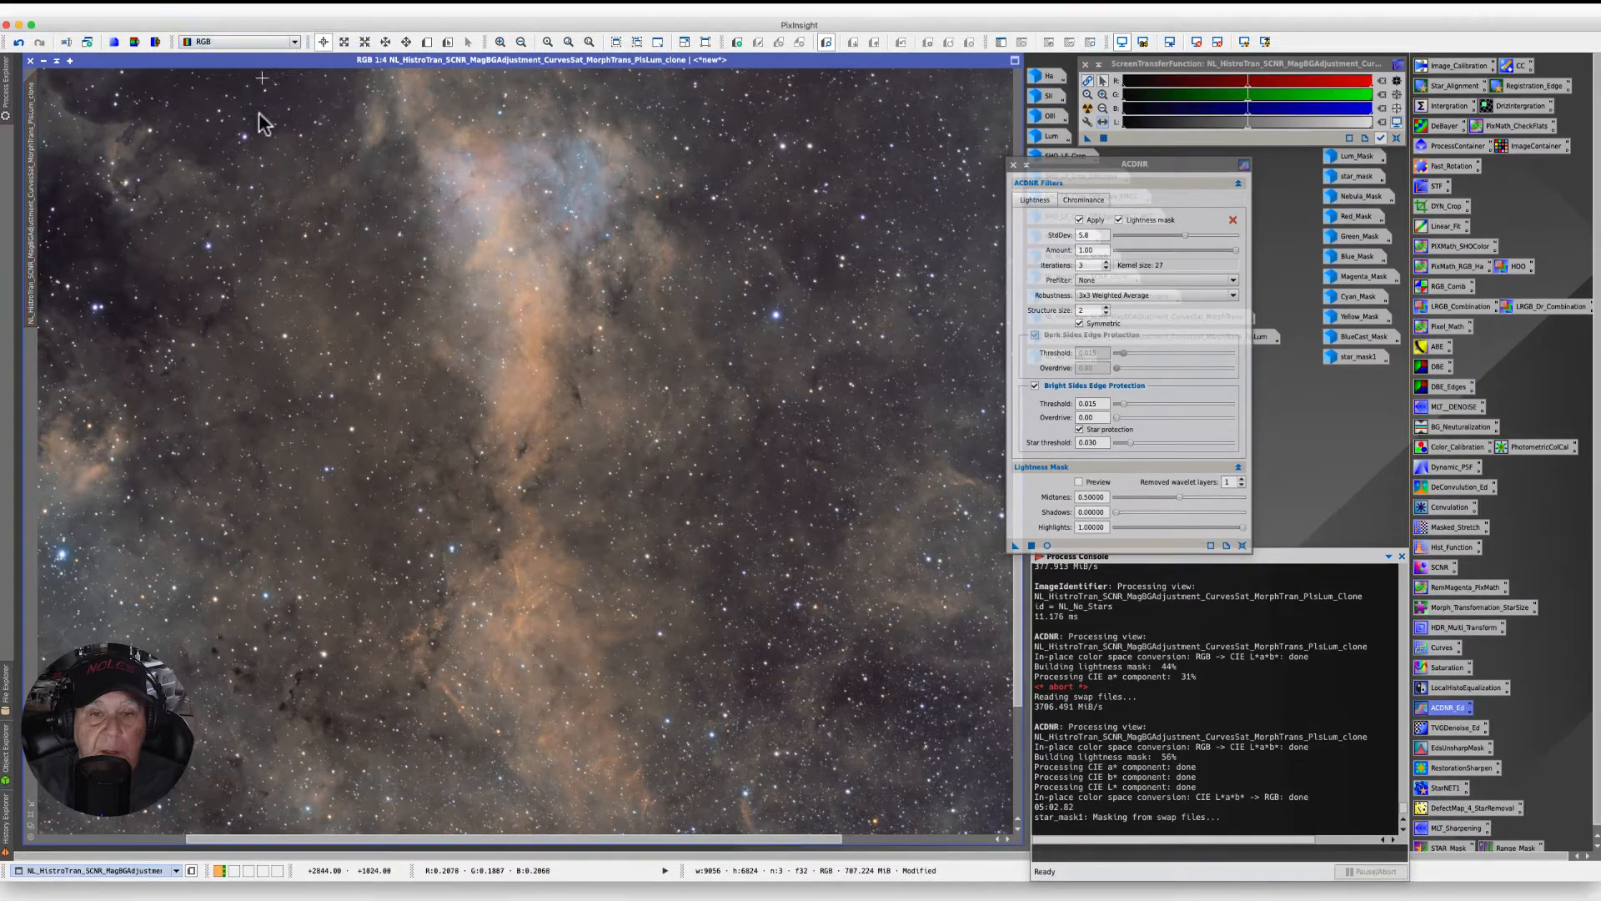
# Step: Undo and redo the ACDNR noise reduction to compare the whole nebula image before and after
pyautogui.scroll(-1, 284, 279)
pyautogui.press('super+z')
pyautogui.press('super+y')
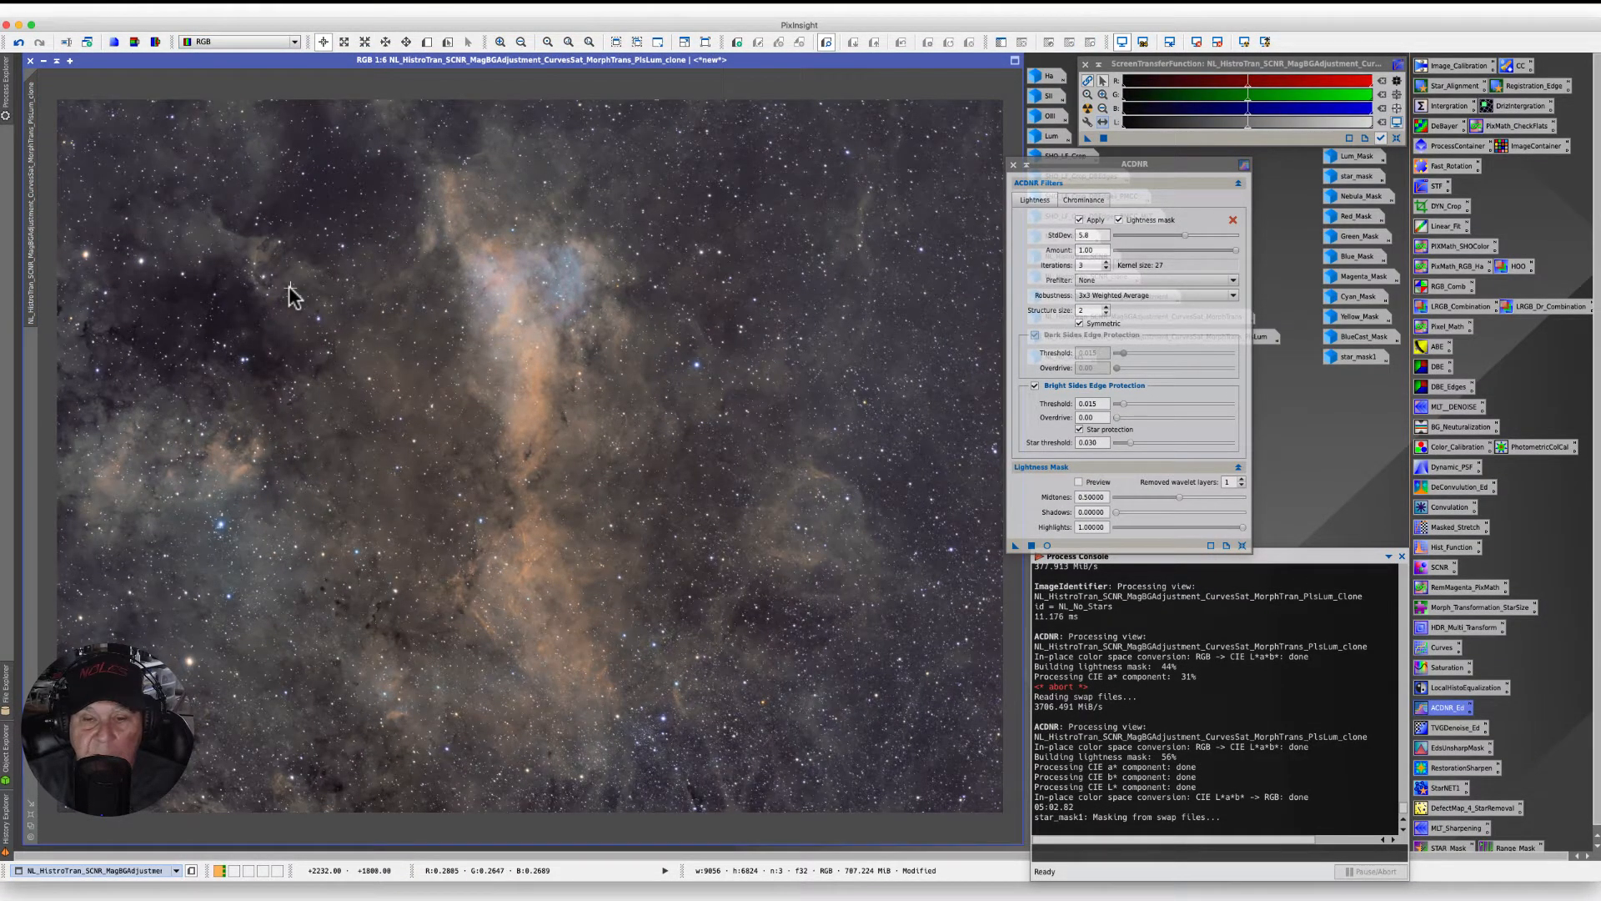
pyautogui.scroll(1, 393, 258)
pyautogui.scroll(-1, 394, 258)
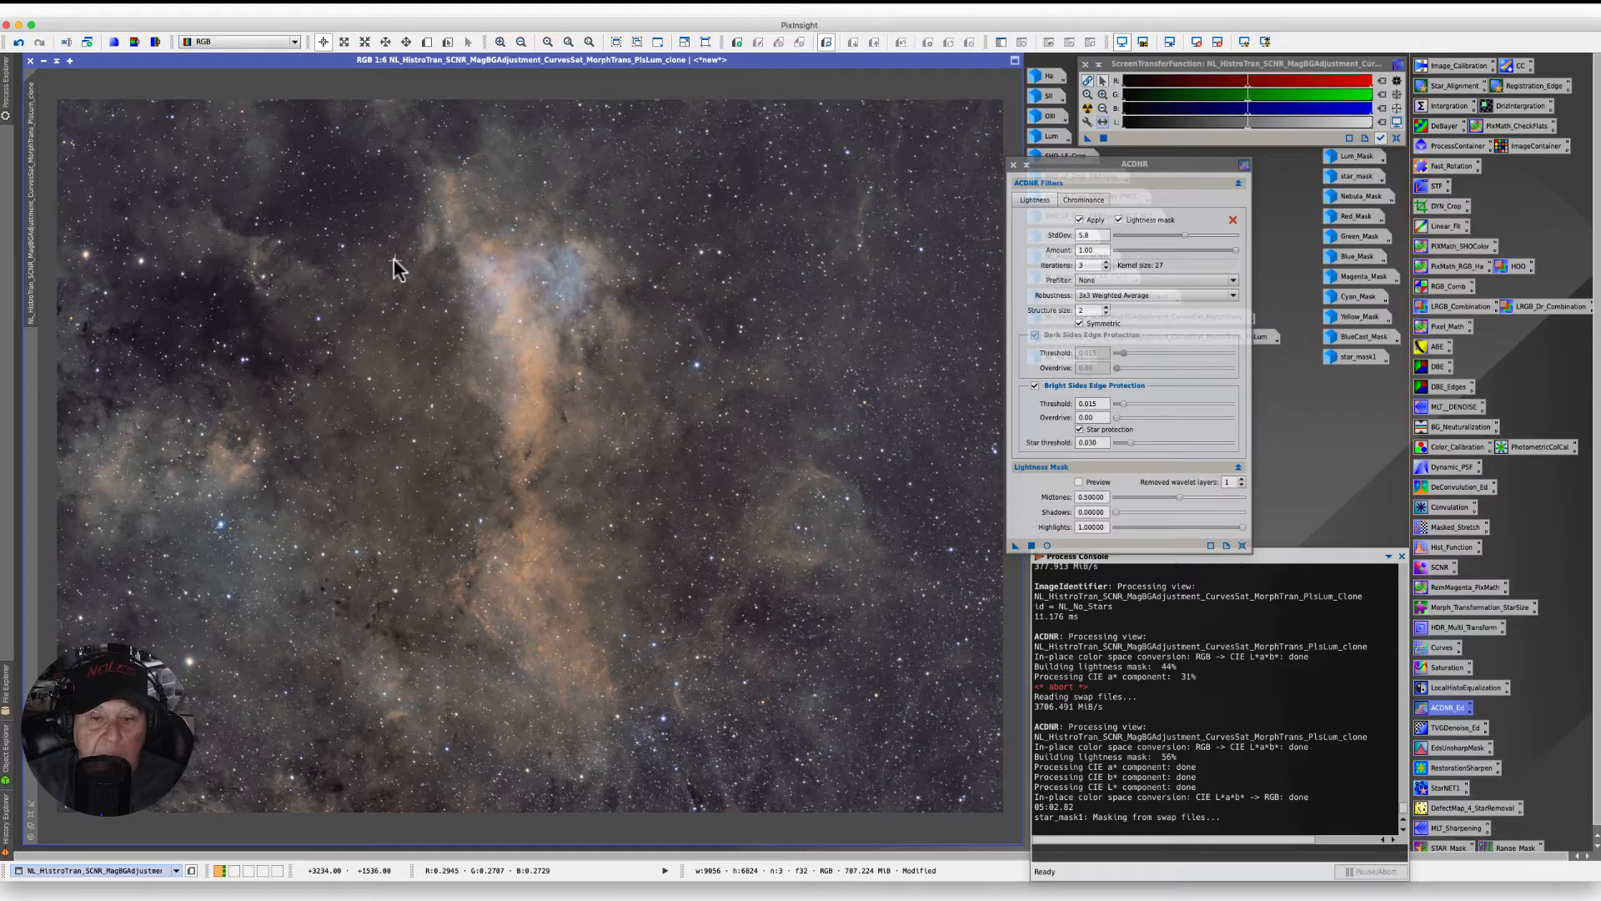
pyautogui.scroll(1, 393, 258)
pyautogui.scroll(-1, 393, 259)
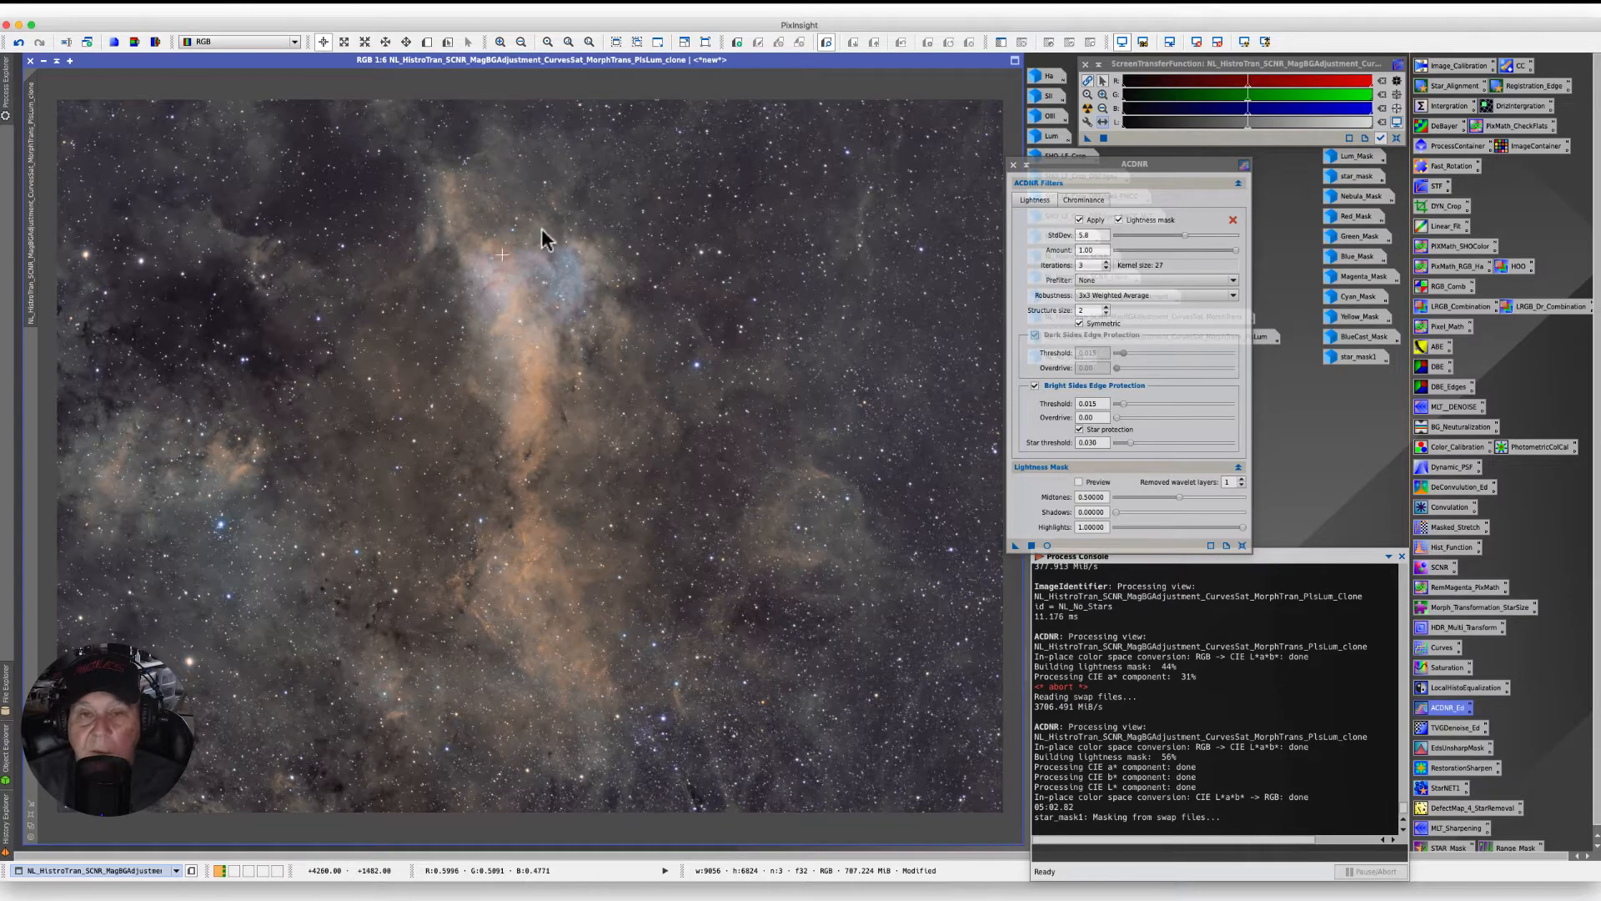
pyautogui.moveTo(798, 59); pyautogui.dragTo(799, 60)
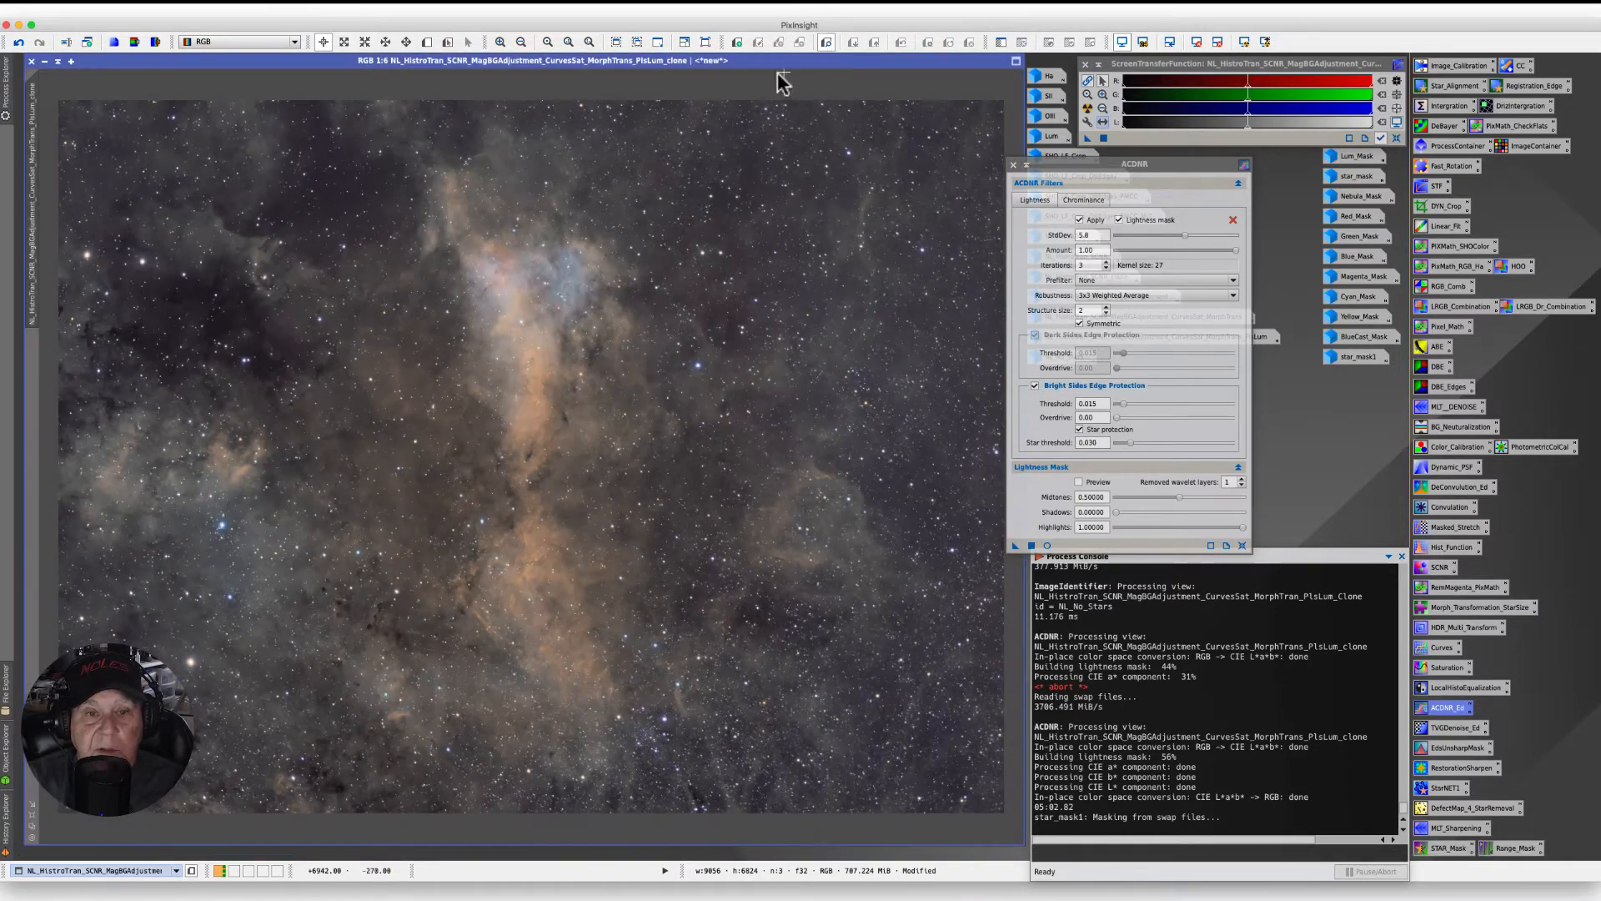
# Step: Start saving the image as a new file in Astro II/2021/7_July 2021/7-3-21_IC1318_SV70T
pyautogui.click(93, 9)
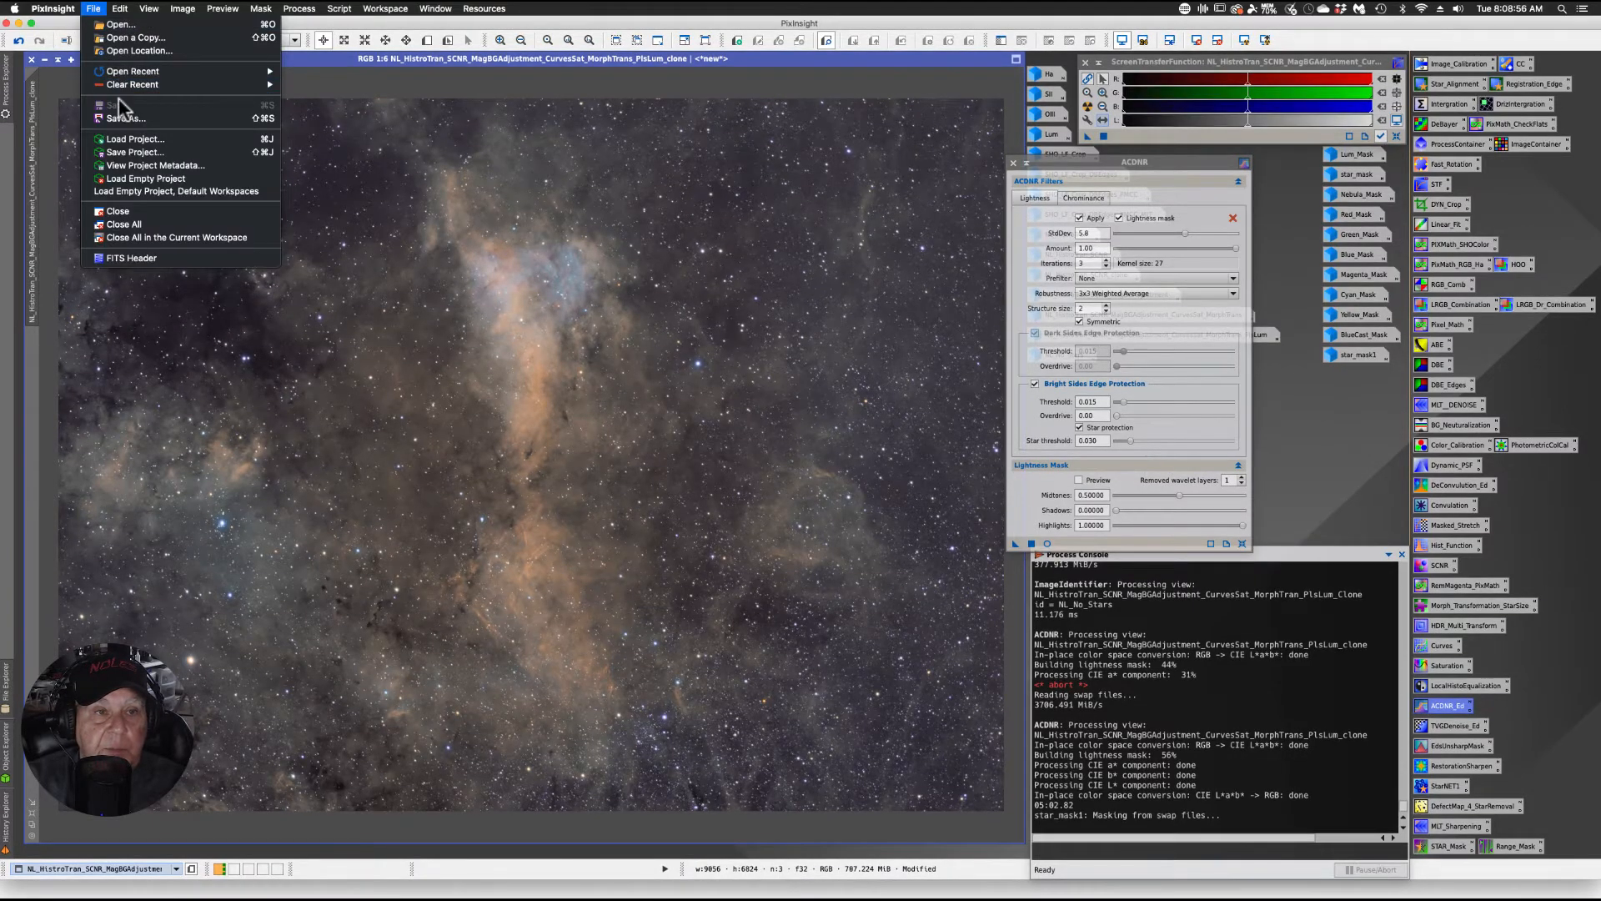
pyautogui.click(122, 115)
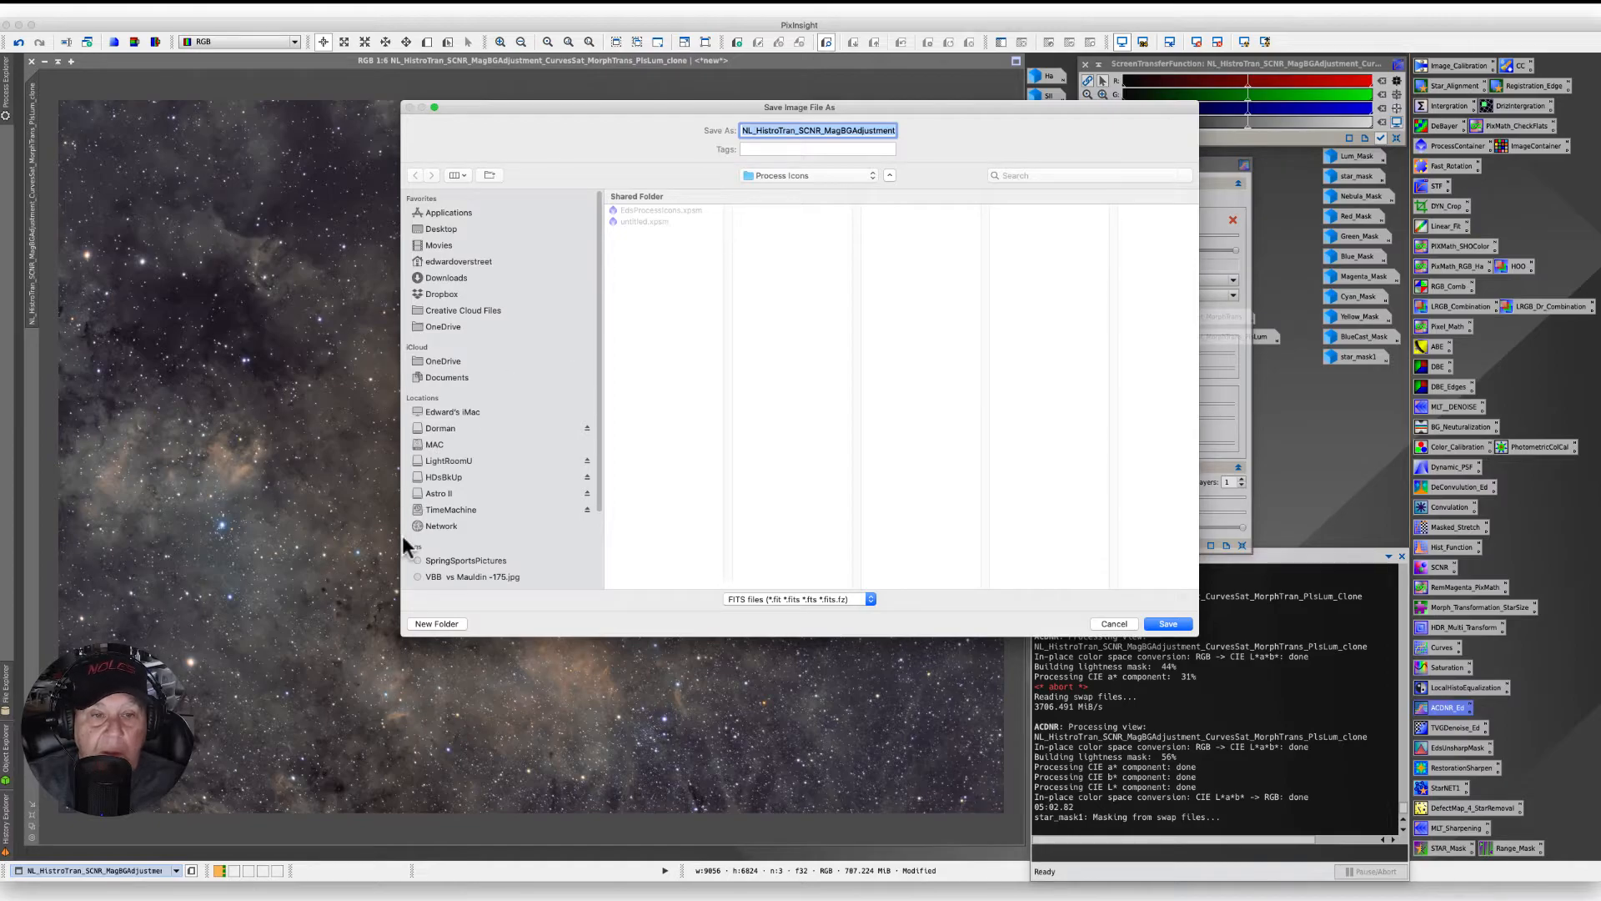
pyautogui.click(429, 492)
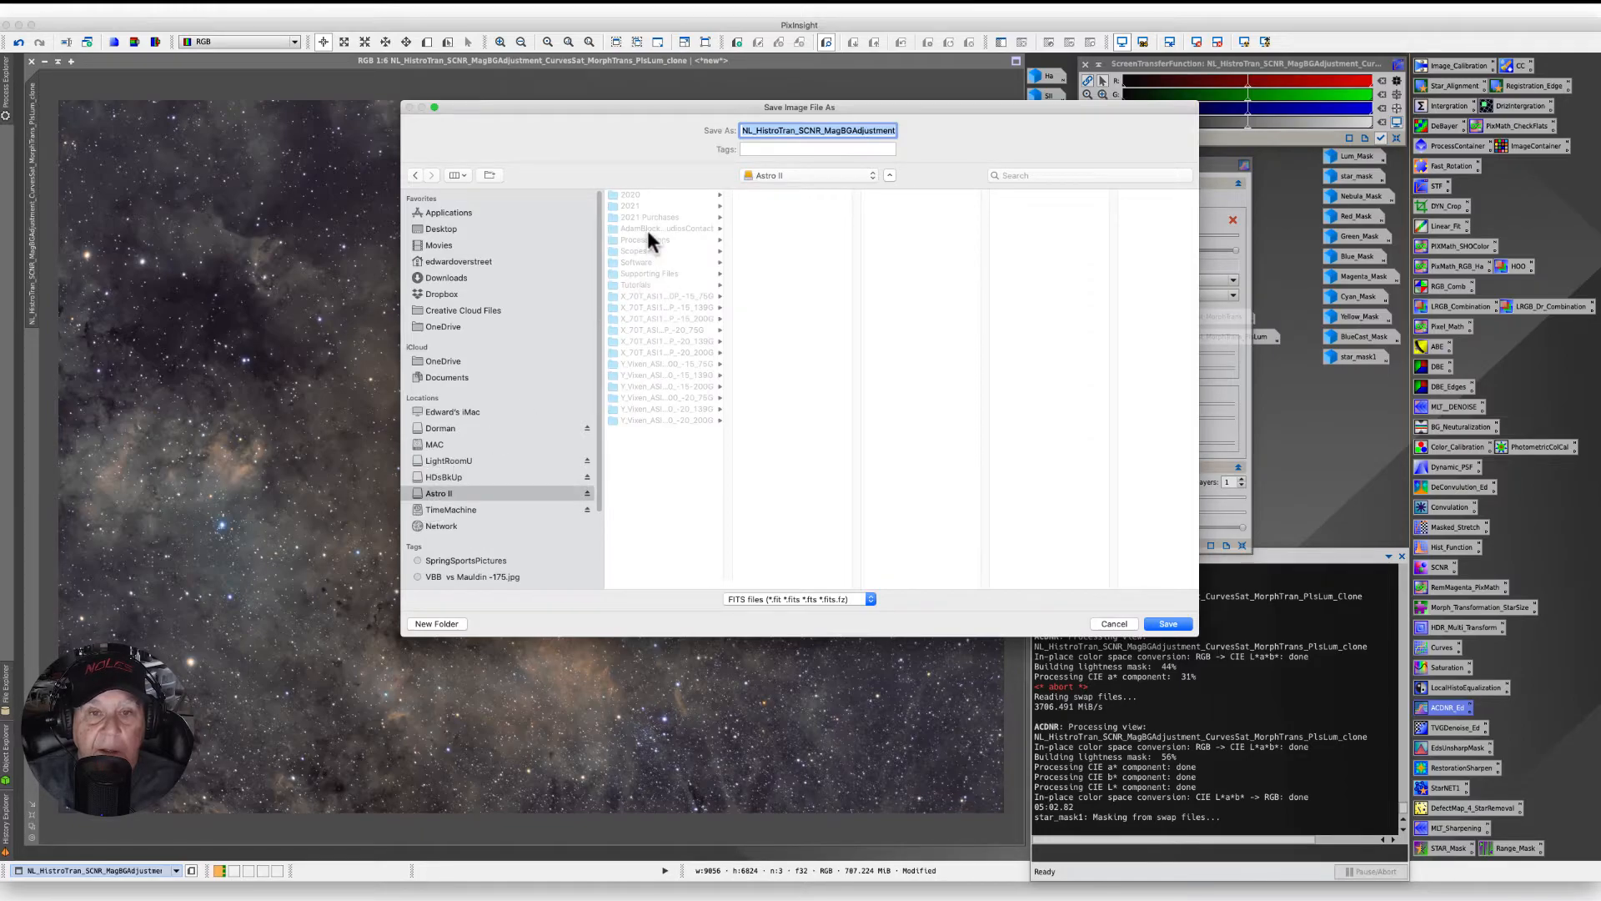
pyautogui.click(639, 204)
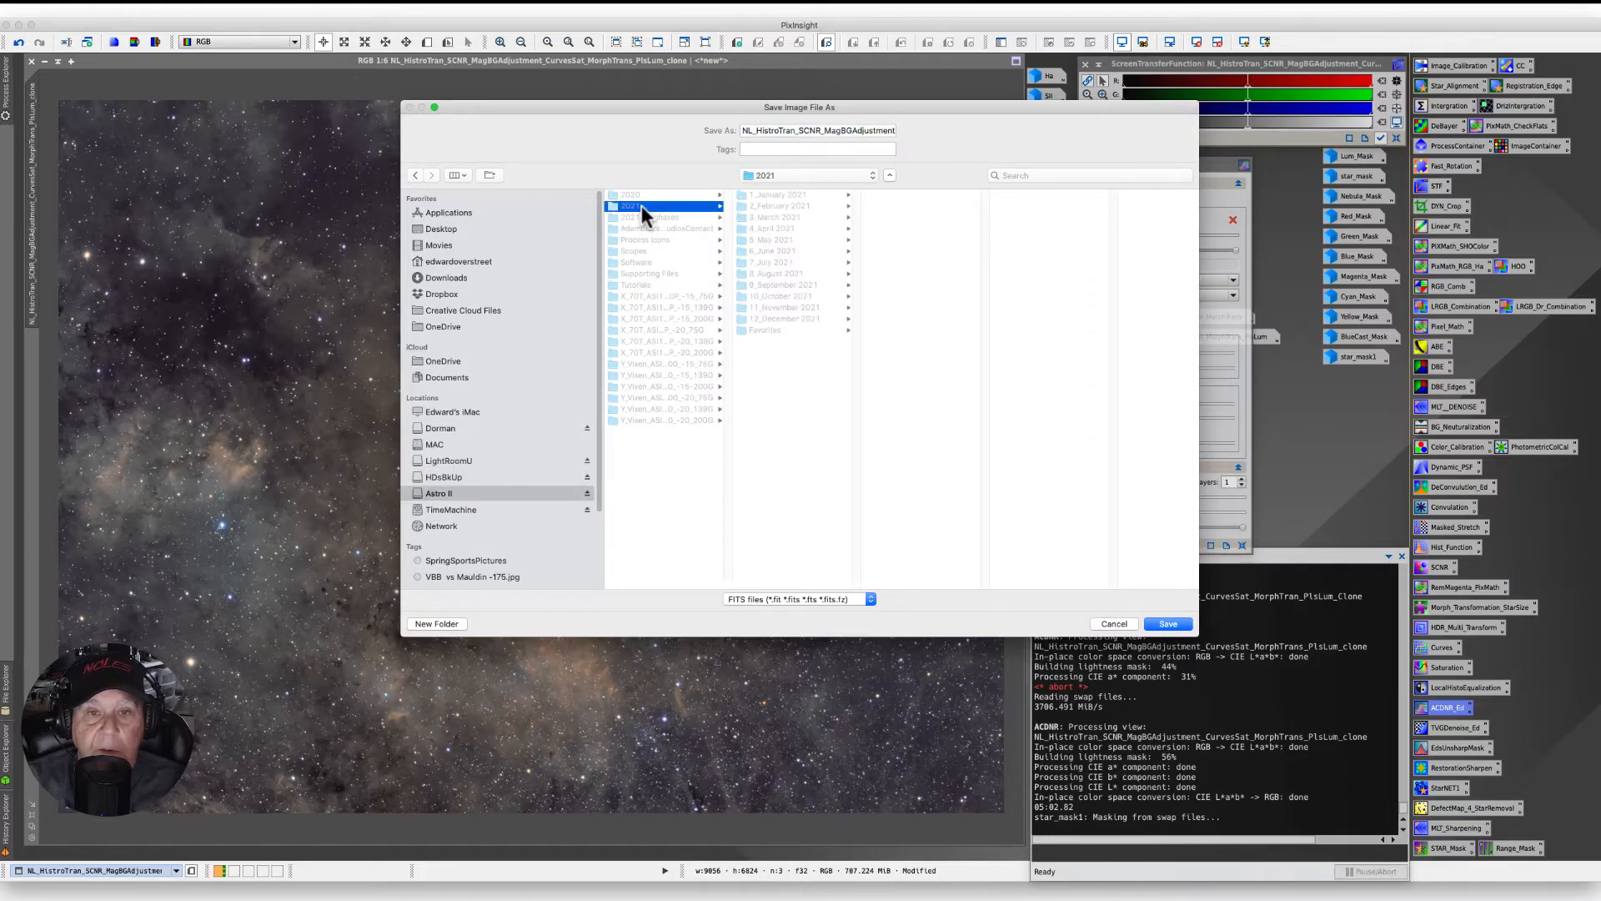
pyautogui.click(760, 261)
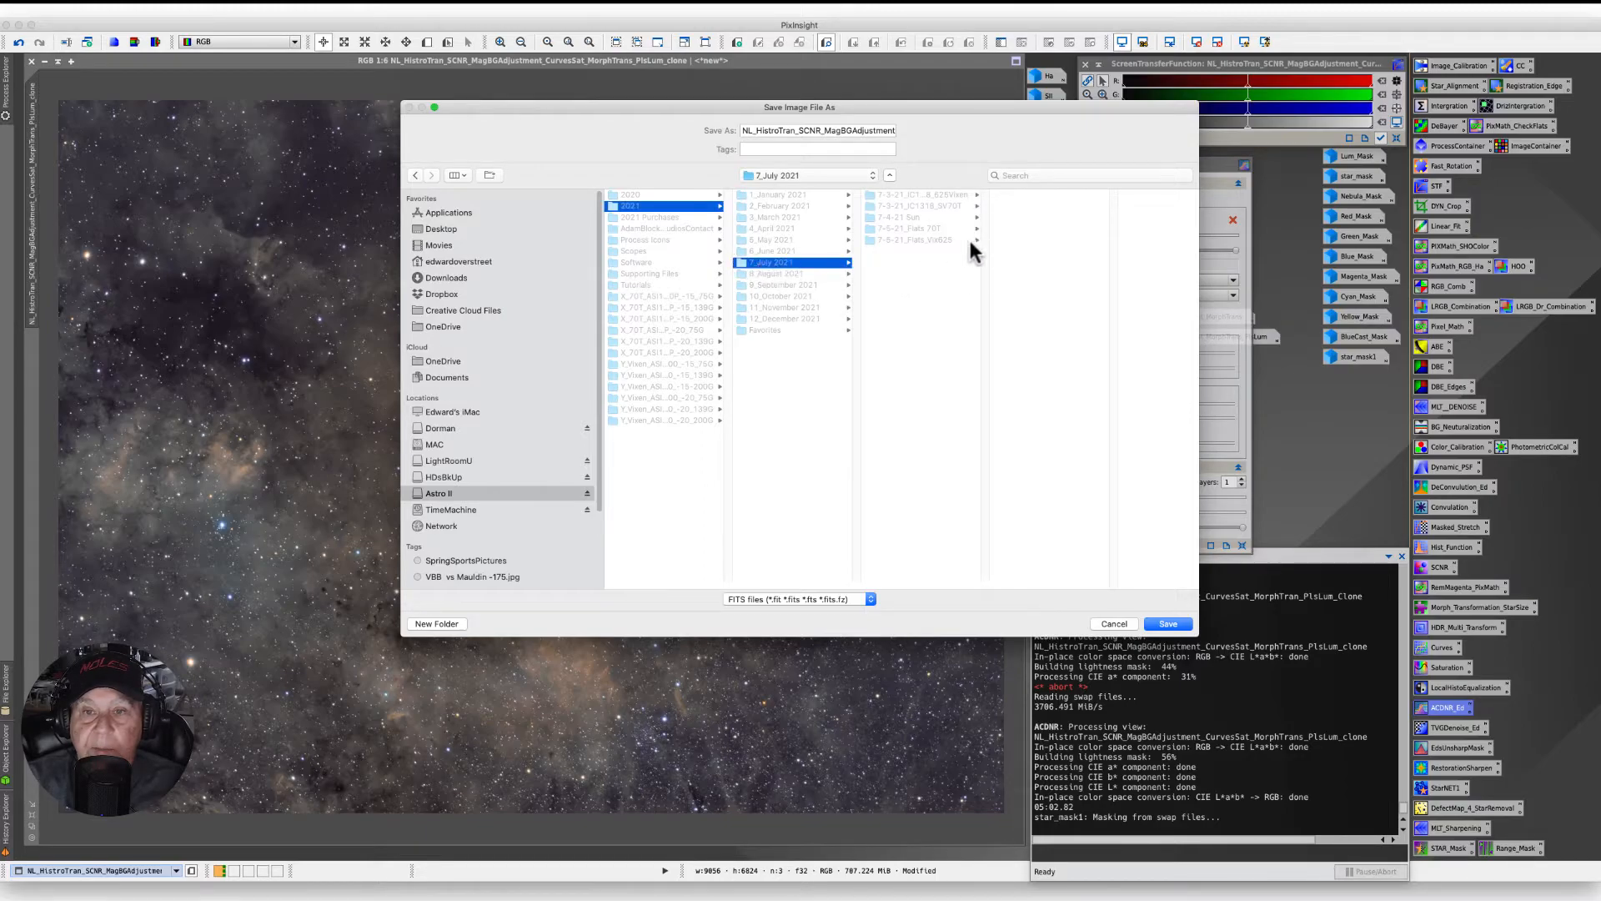
pyautogui.click(927, 207)
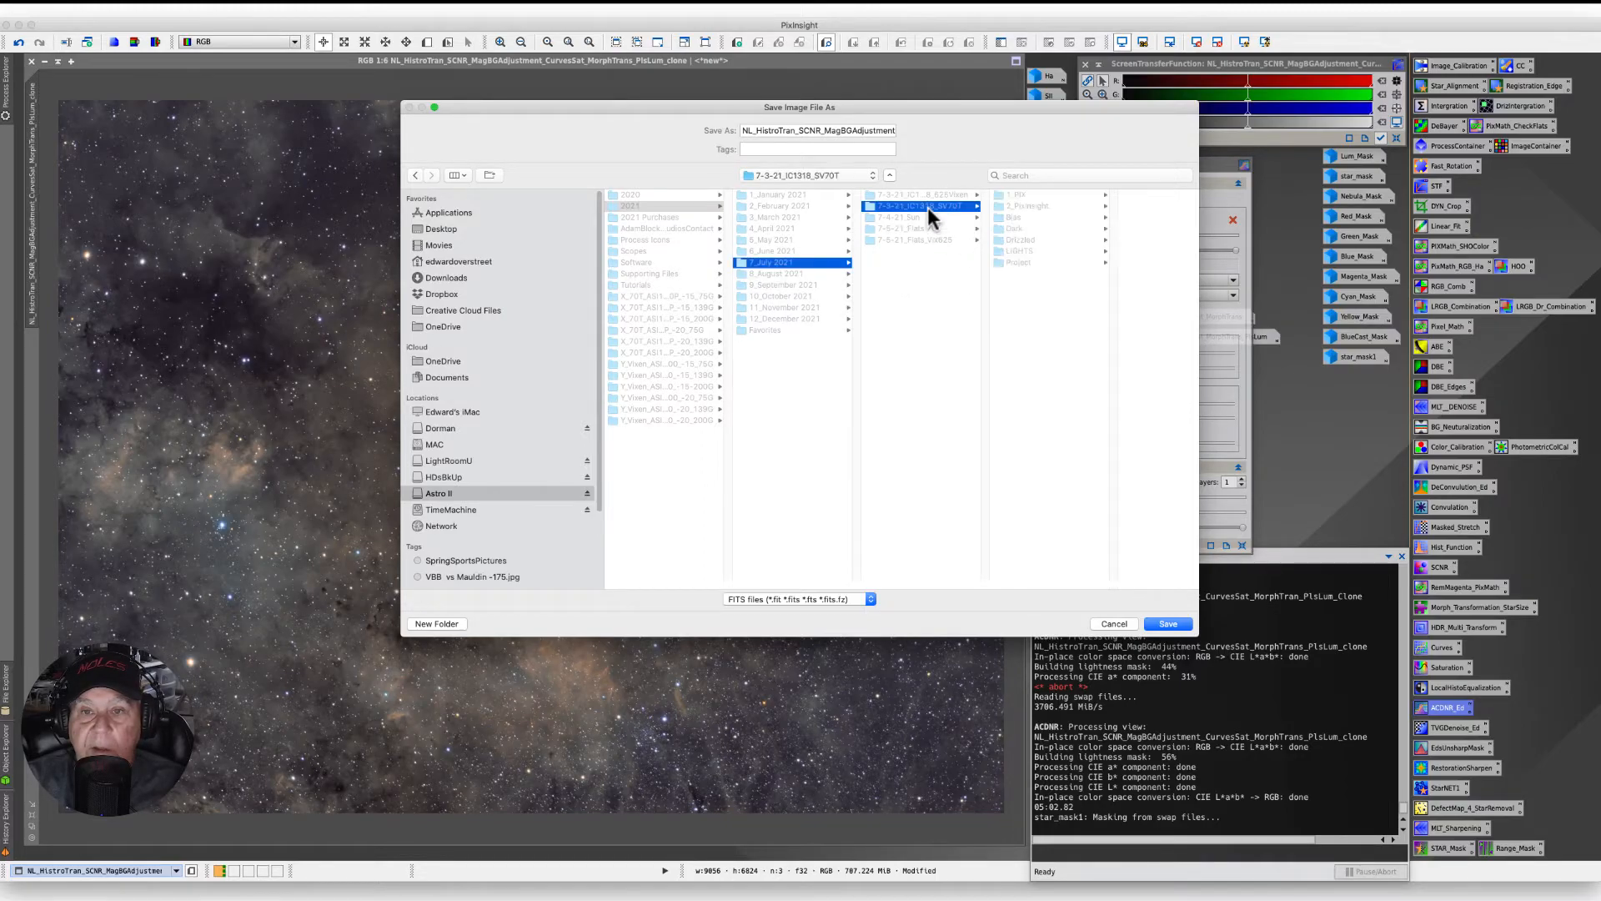
pyautogui.moveTo(504, 109); pyautogui.dragTo(204, 81)
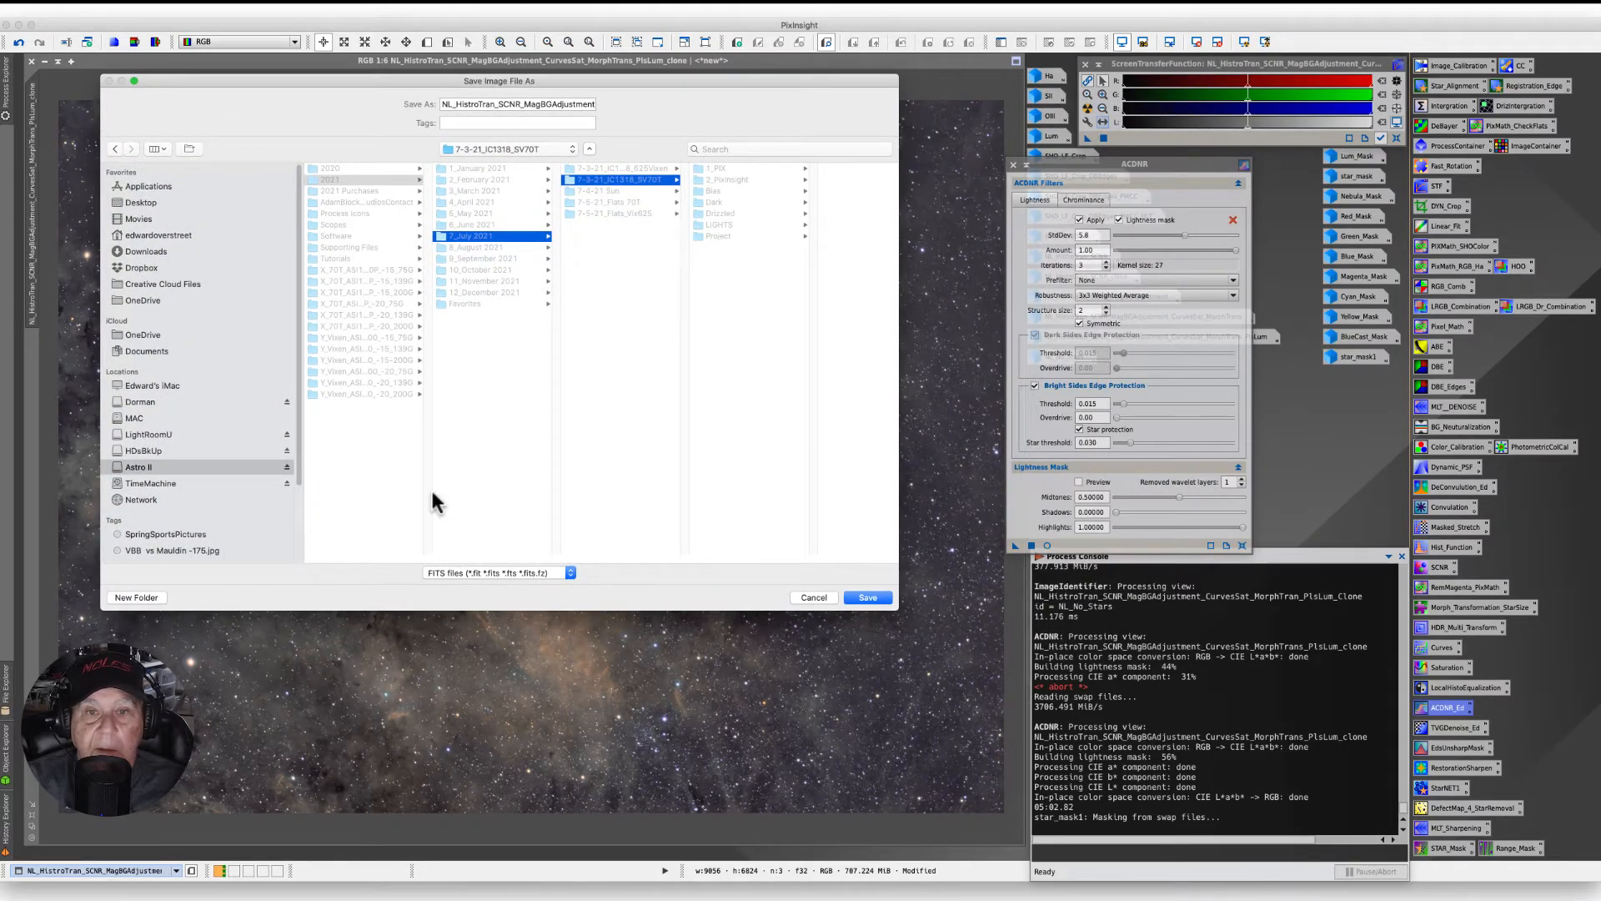
pyautogui.click(705, 350)
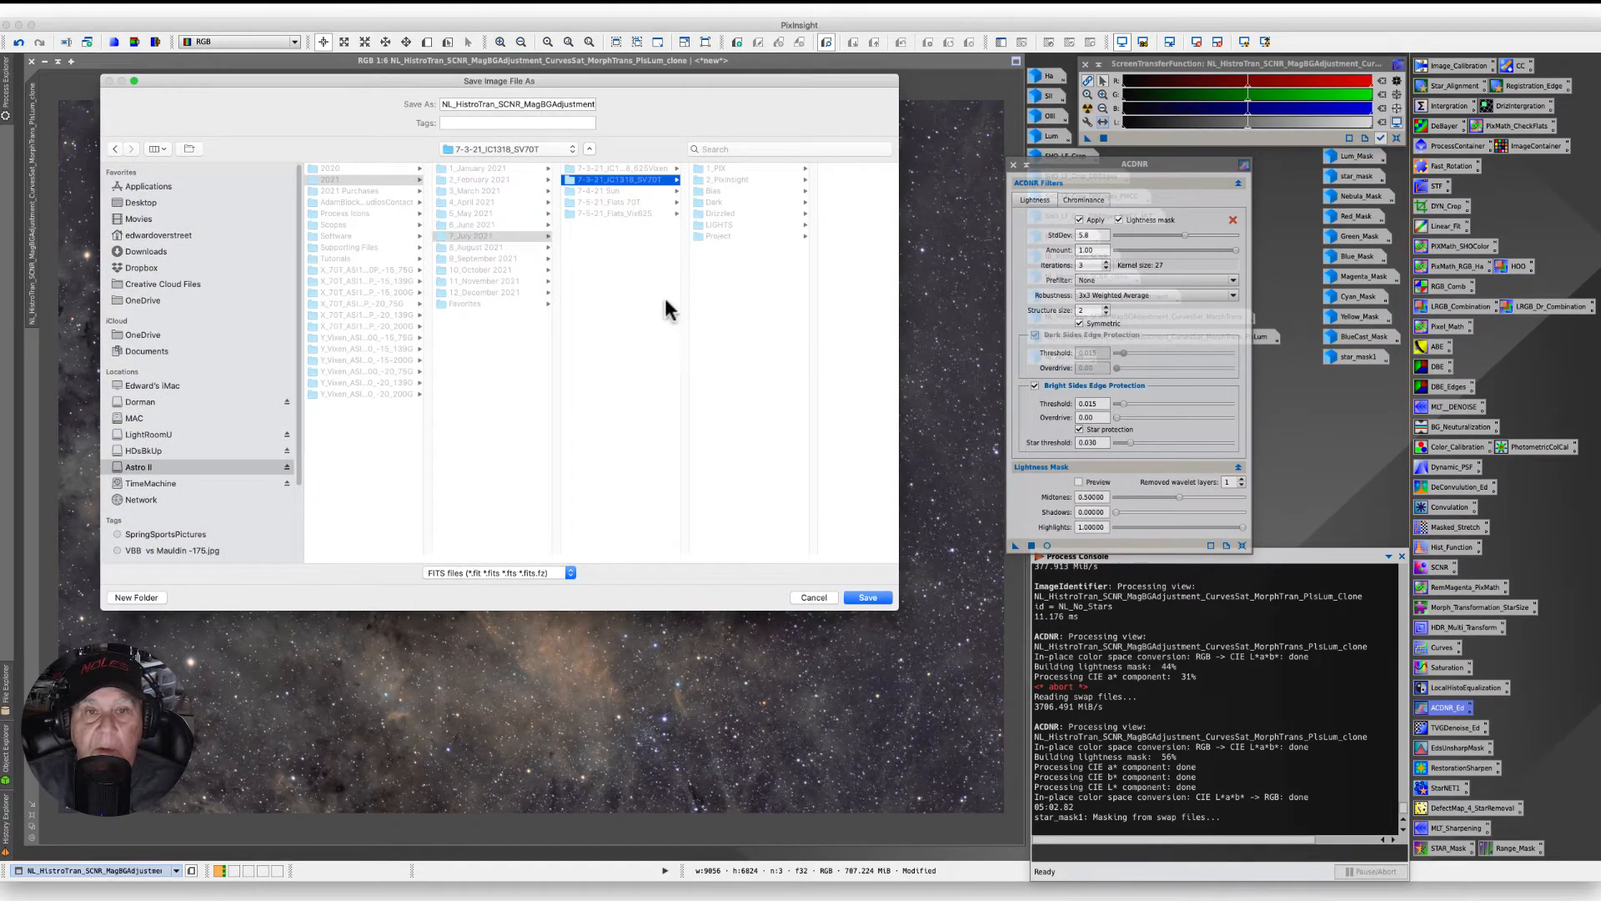
# Step: Name the file IC1318RFPS and choose TIFF as its format
pyautogui.doubleClick(439, 102)
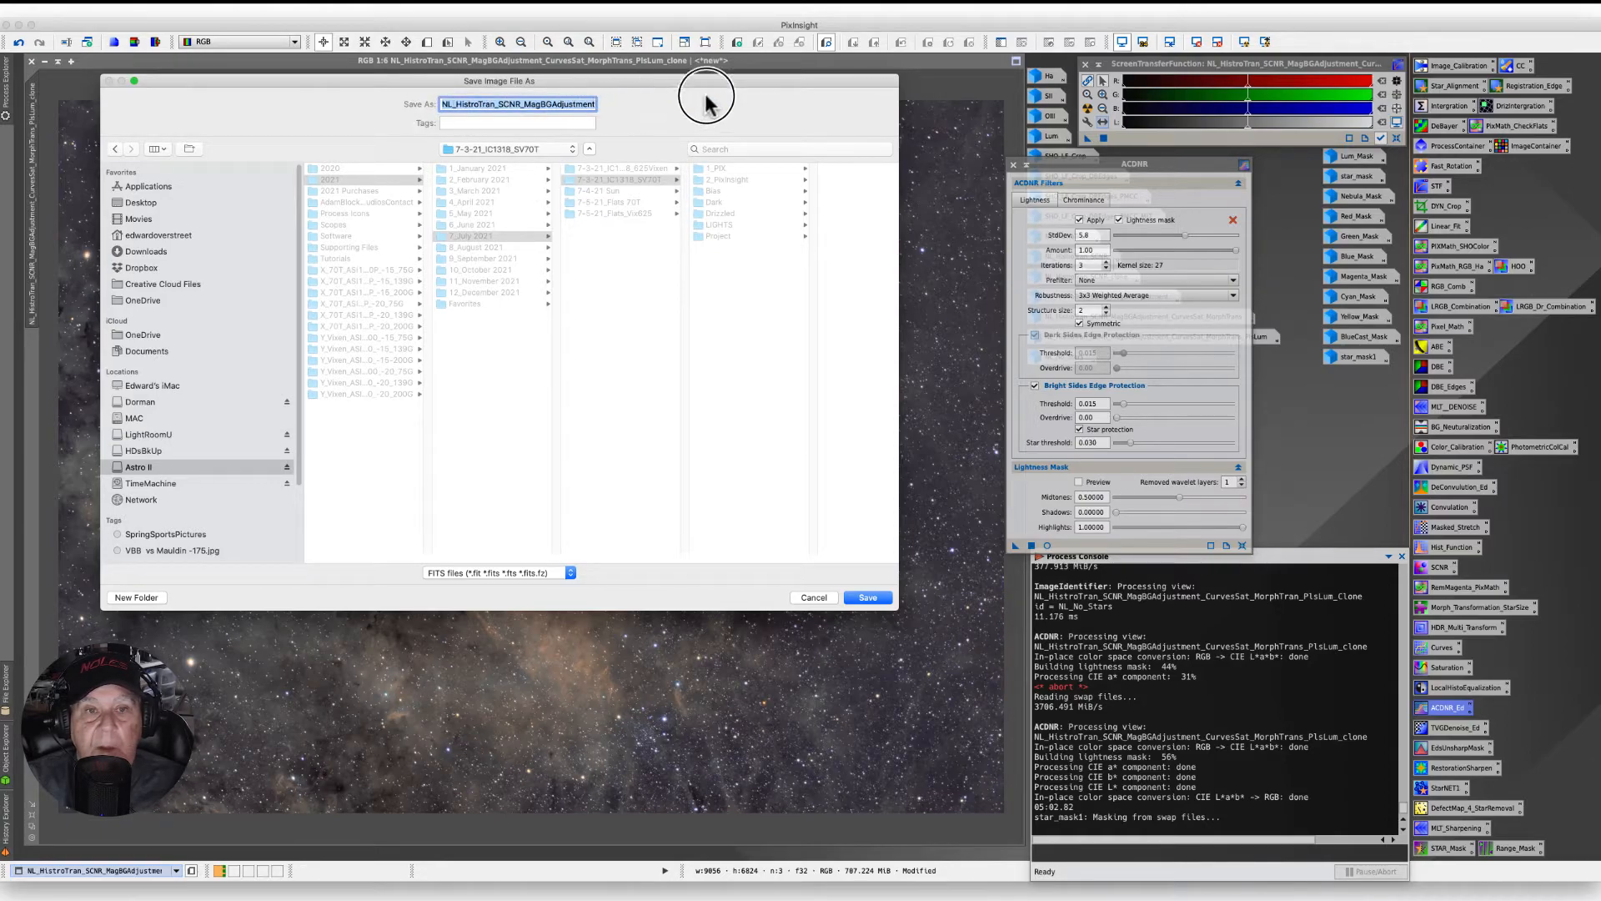
pyautogui.write('IC')
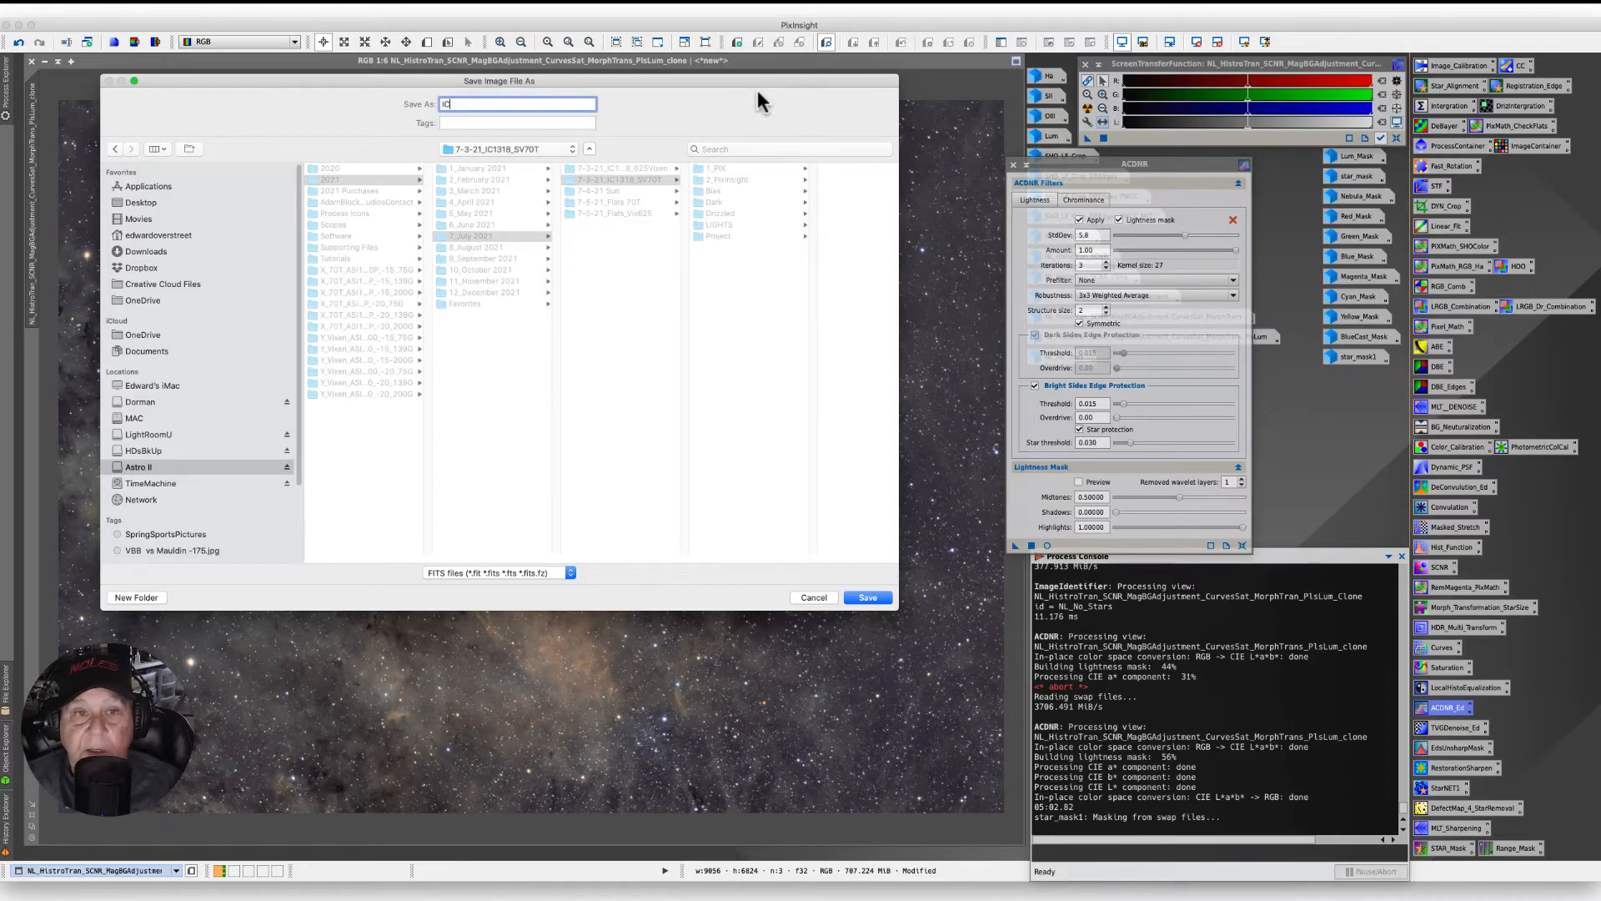
pyautogui.write('1318')
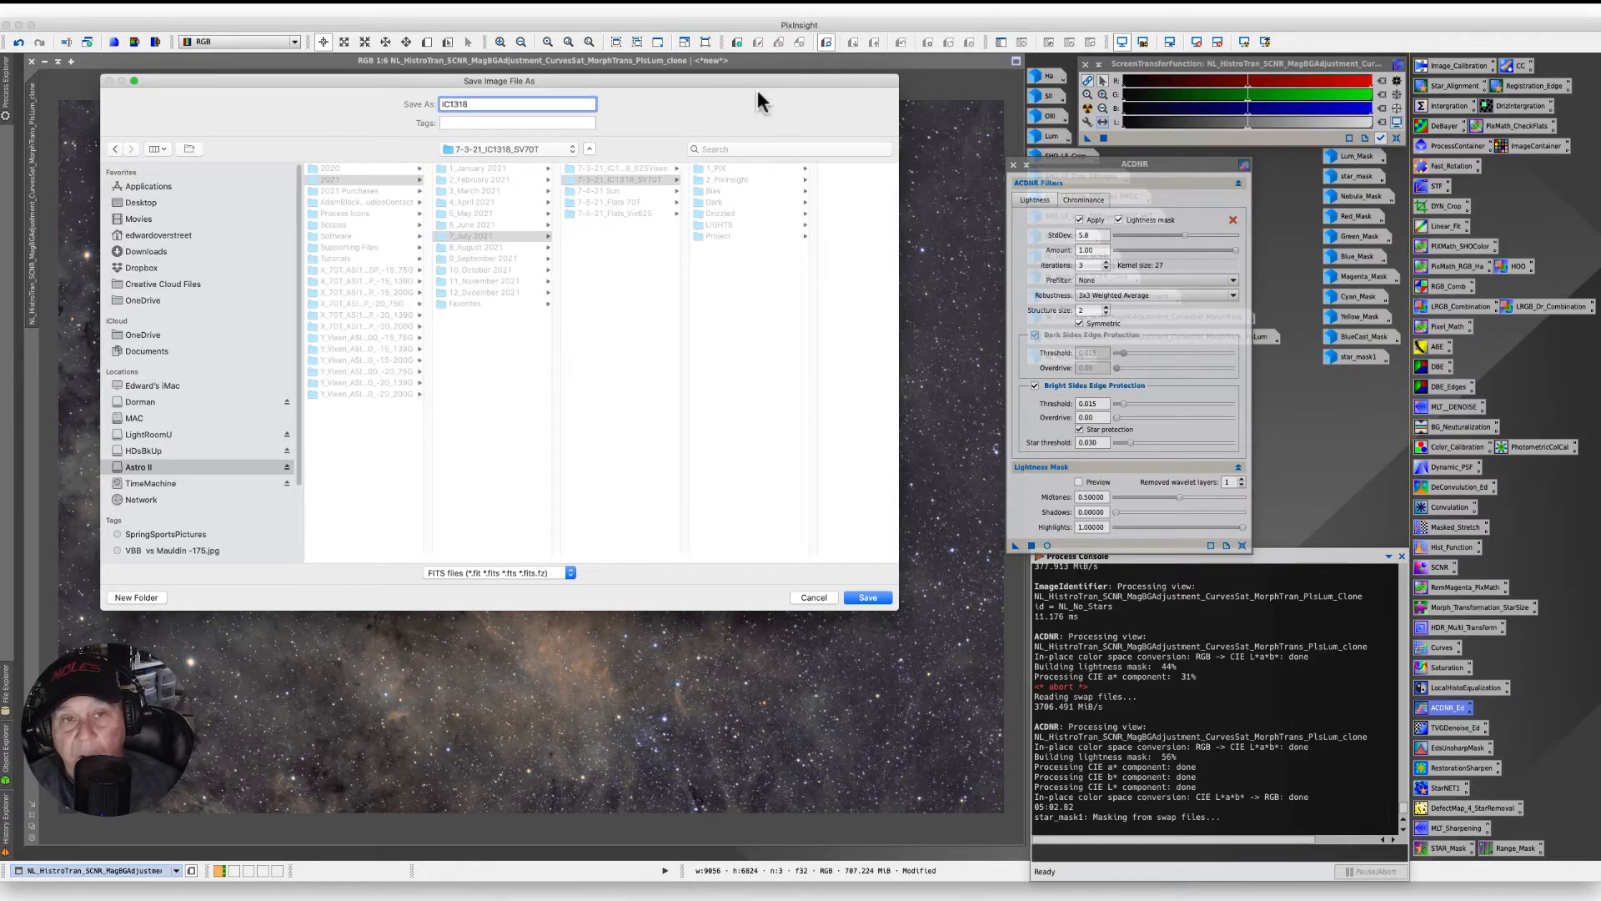
pyautogui.write('RFPS')
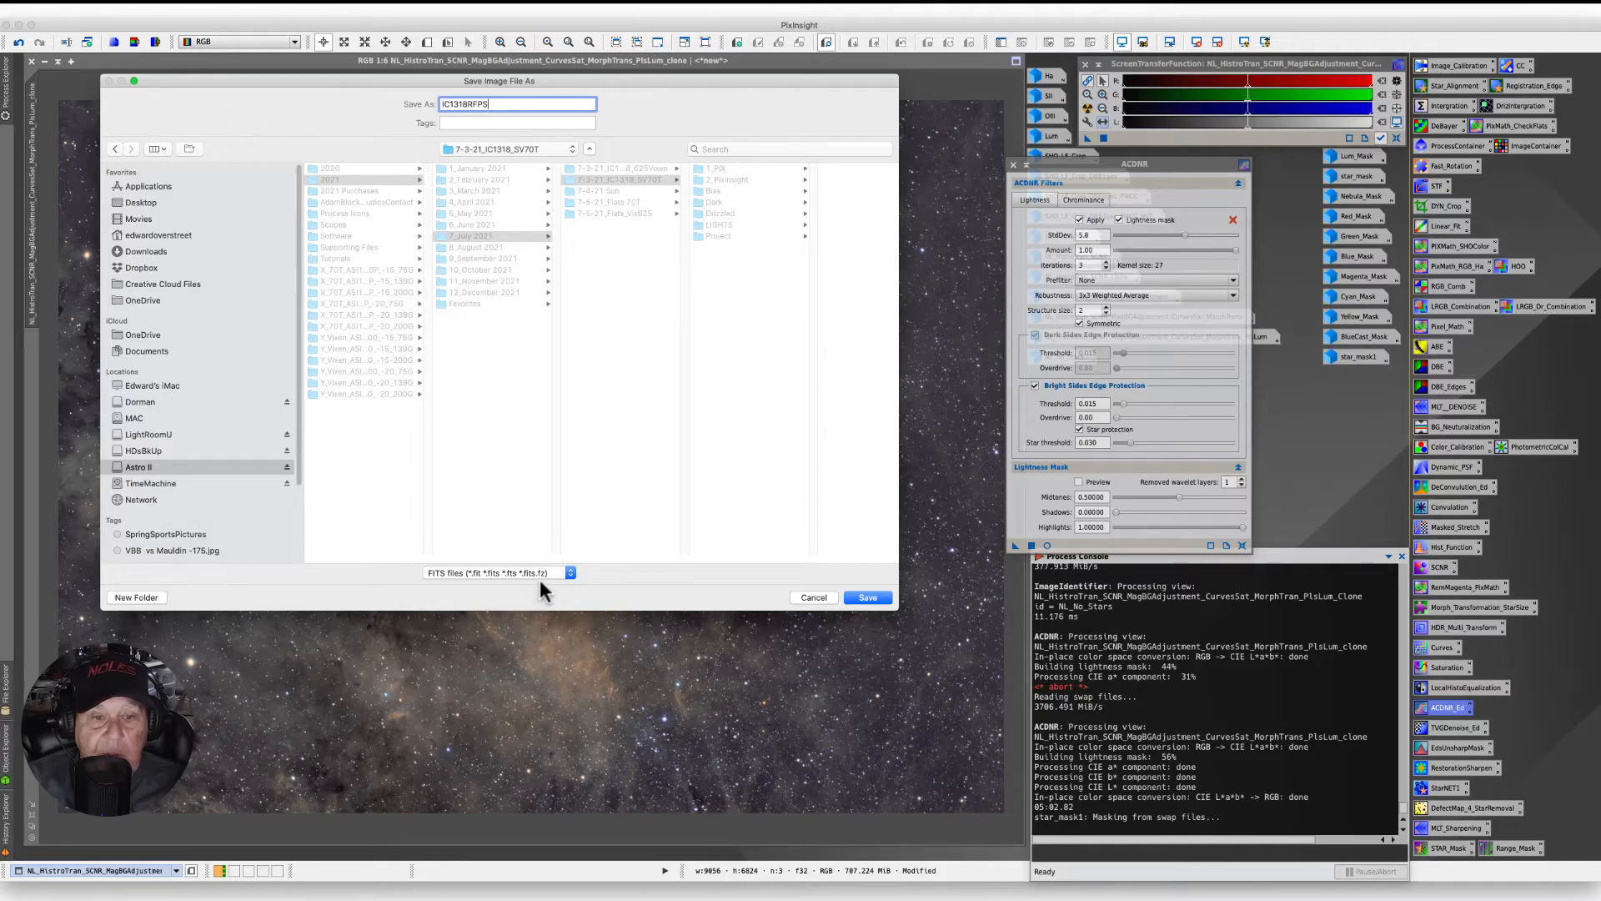
pyautogui.click(570, 576)
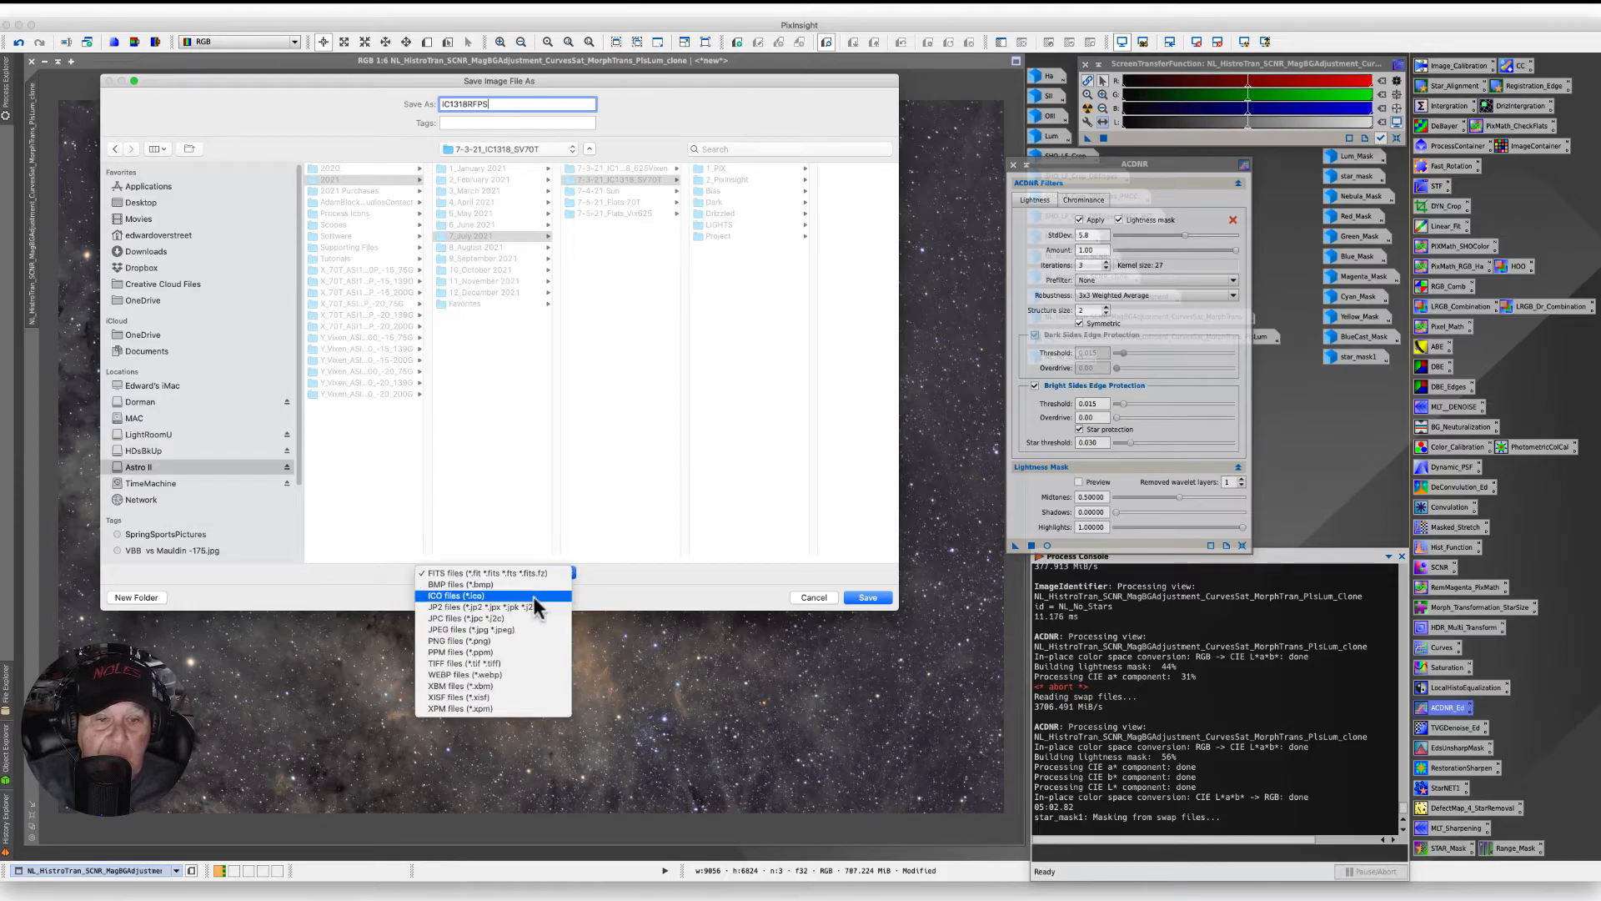
pyautogui.click(463, 663)
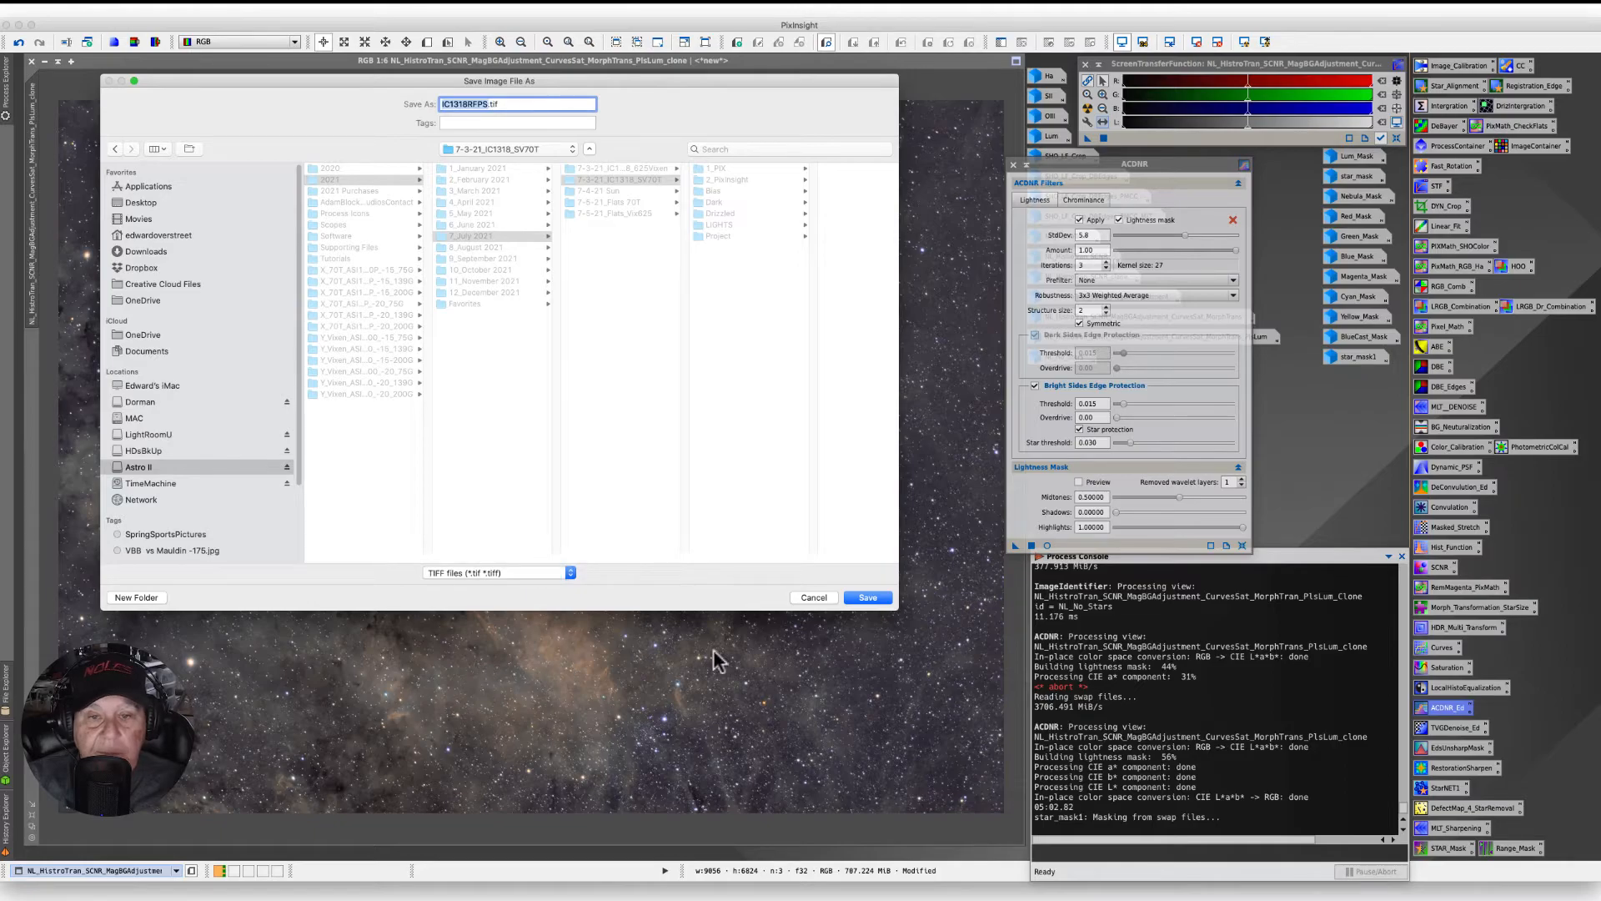
# Step: Save the TIFF with the 16-bit unsigned integer sample format, accepting the loss of unsupported data
pyautogui.click(863, 598)
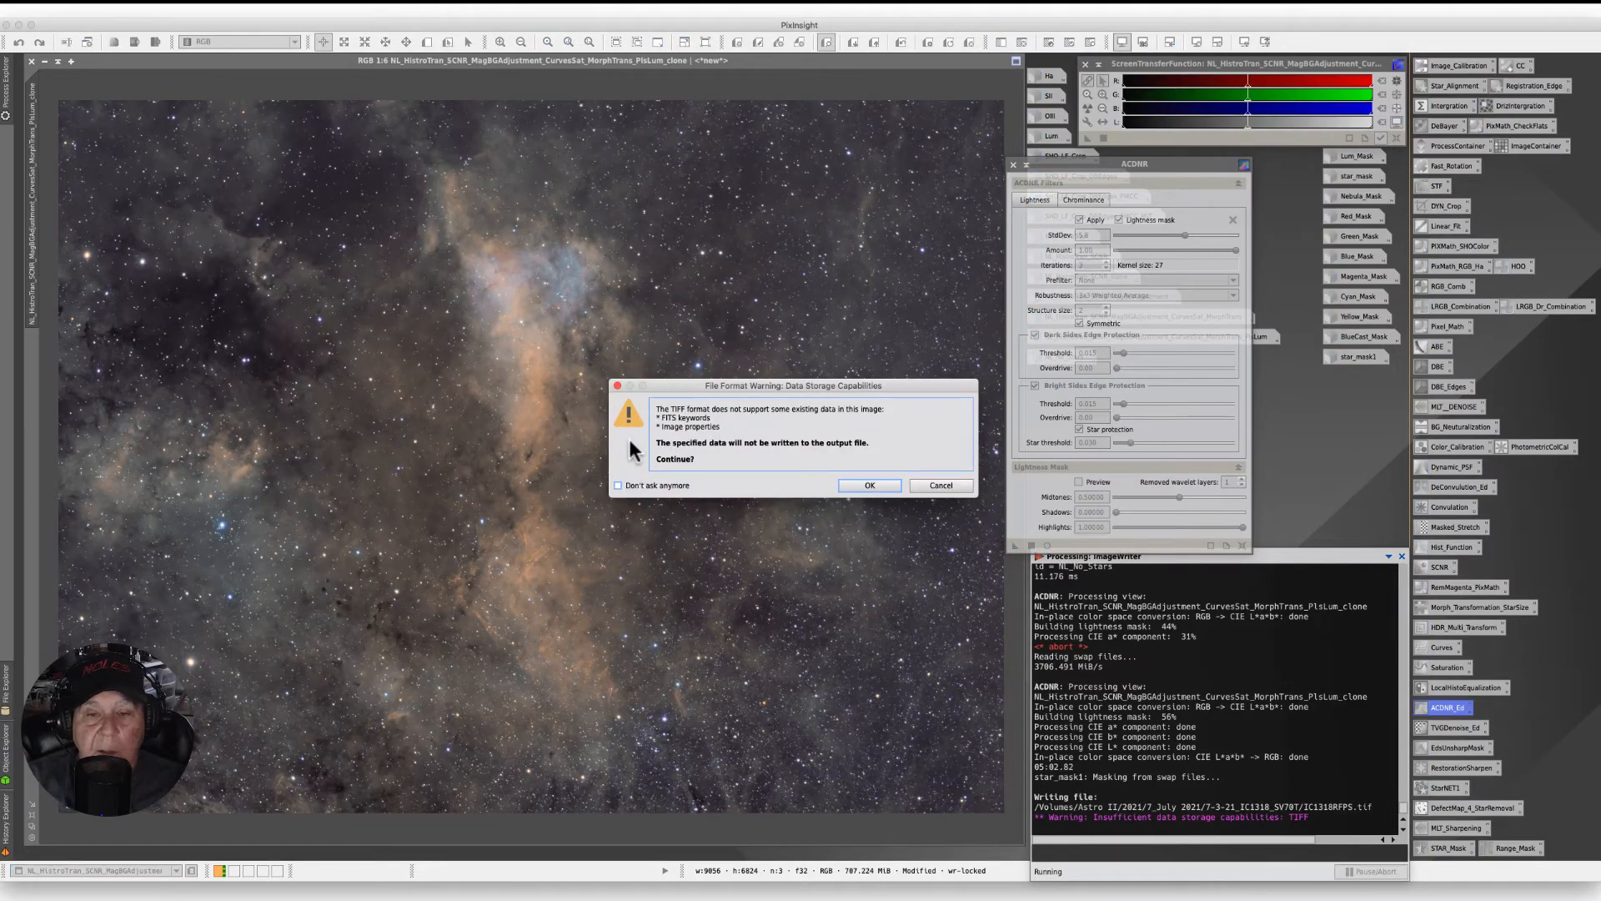
pyautogui.click(862, 487)
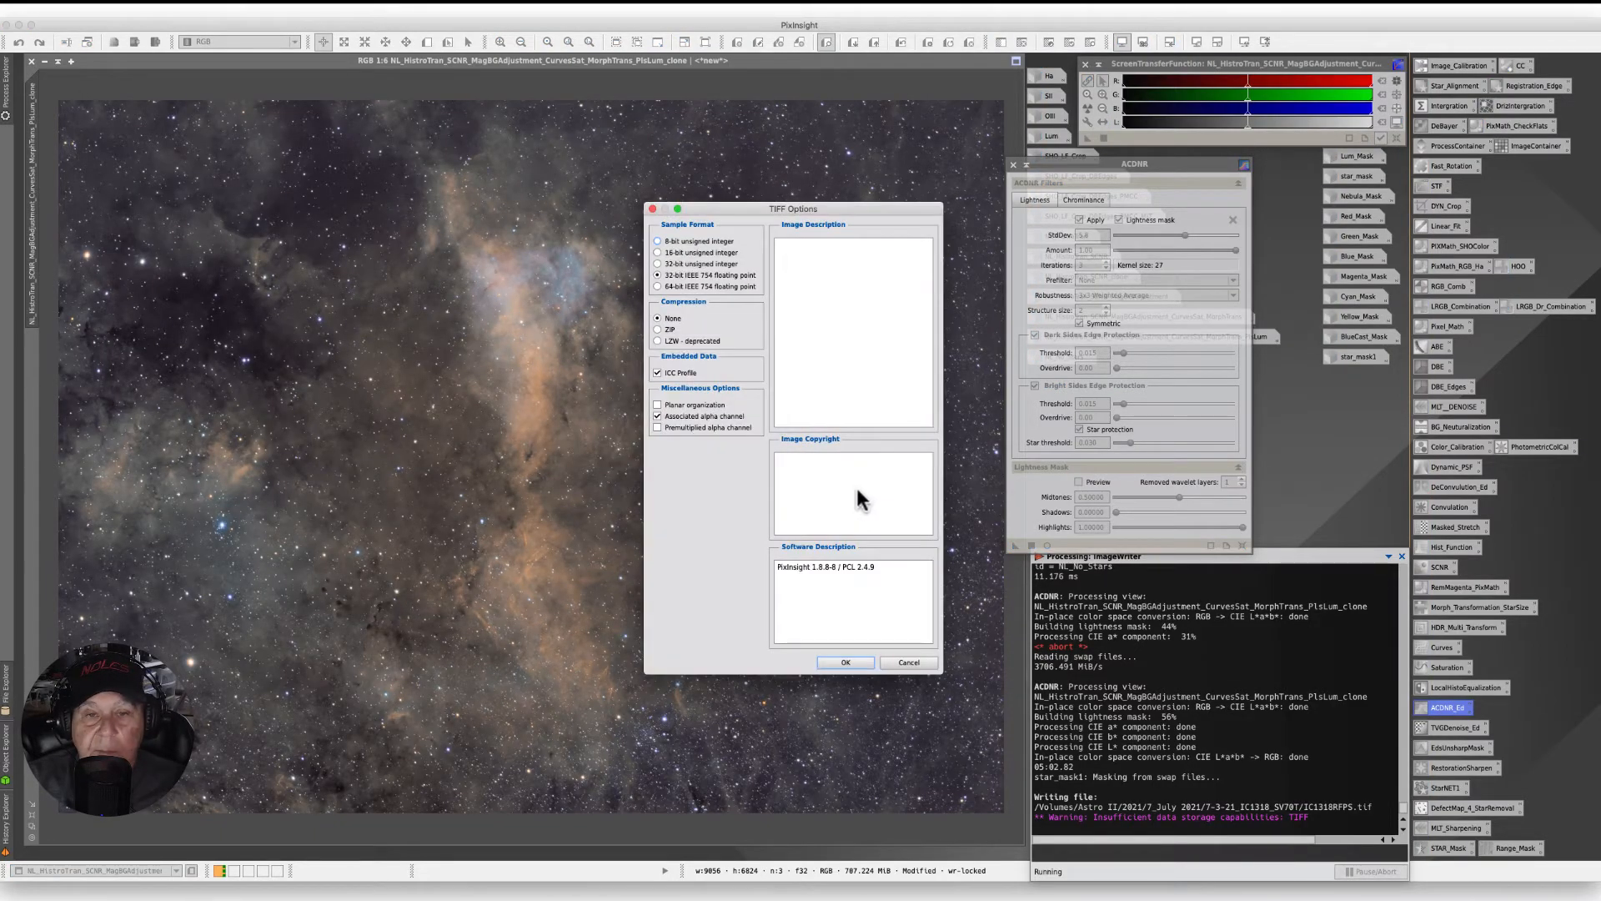
pyautogui.click(656, 252)
pyautogui.click(839, 663)
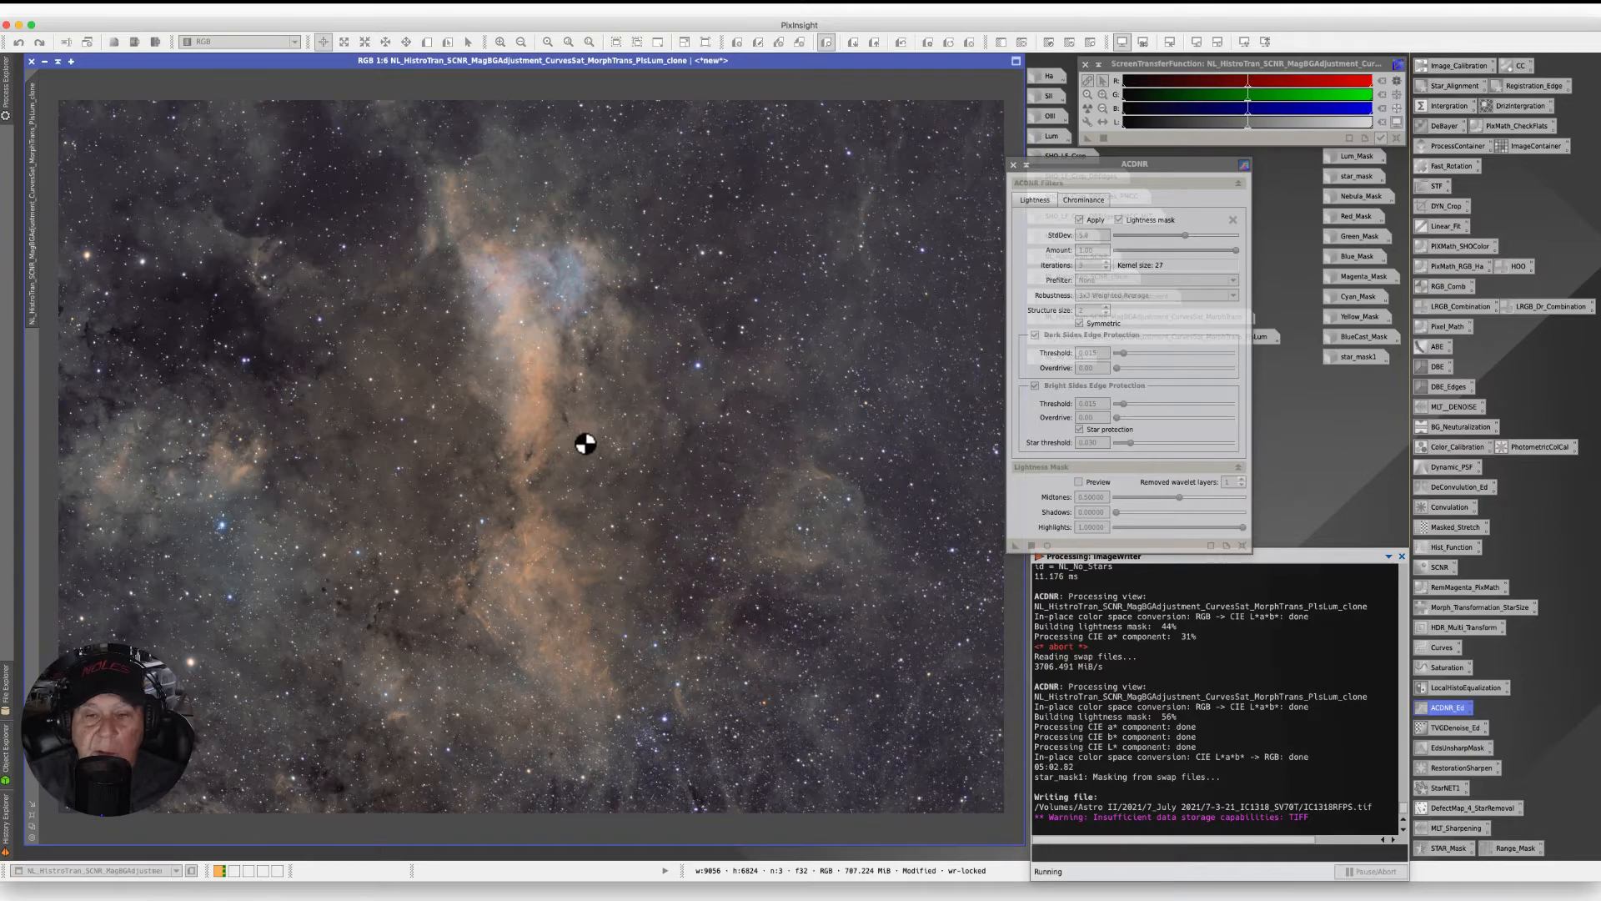